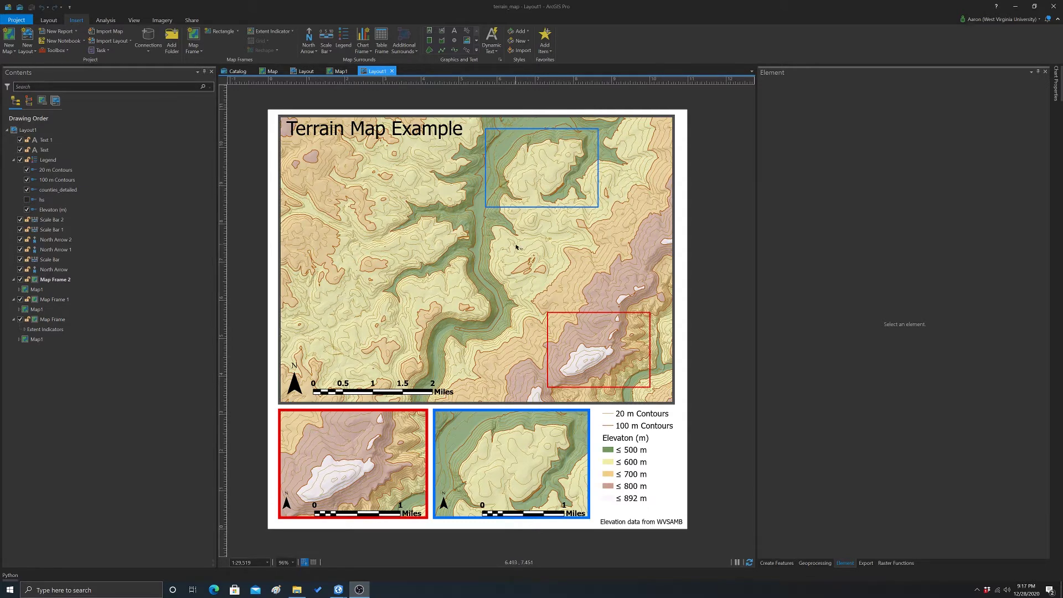
Delete the red-bordered and blue-bordered inset map frames, answering No to removing their surrounds.
click(375, 425)
key(Delete)
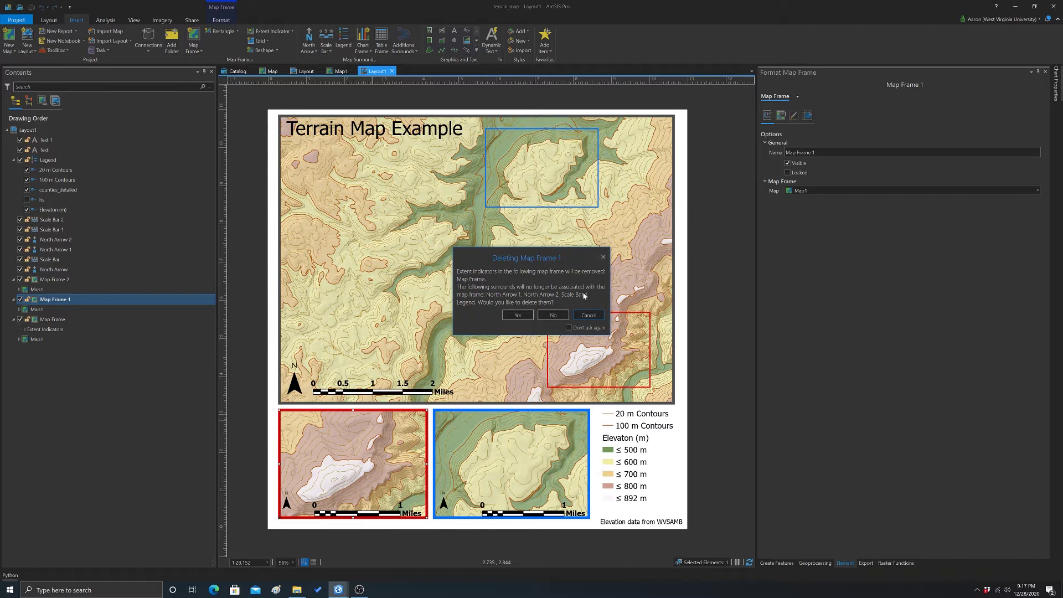
click(553, 314)
click(479, 471)
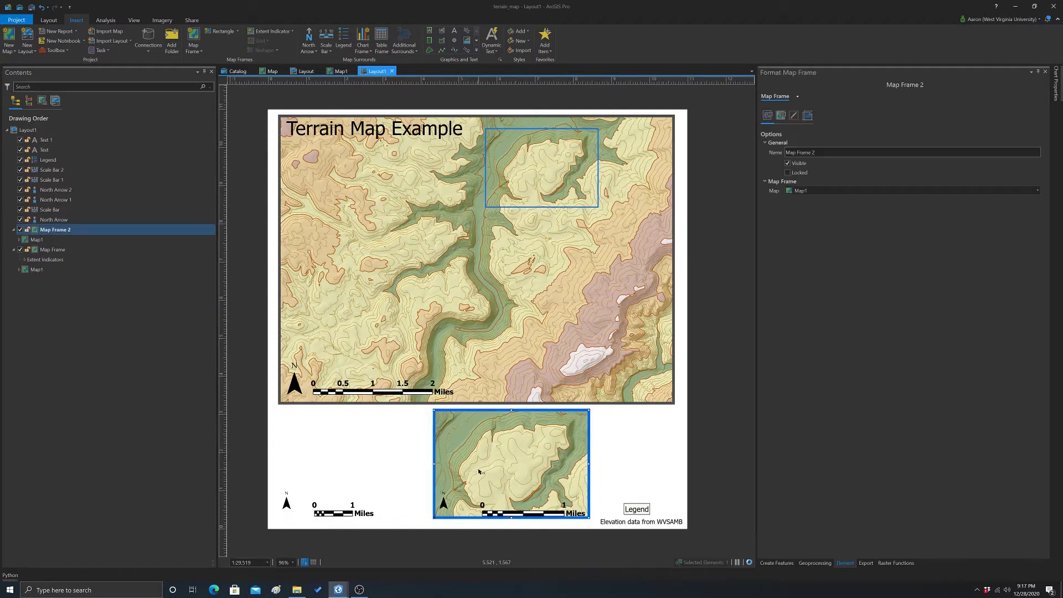
key(Delete)
click(553, 311)
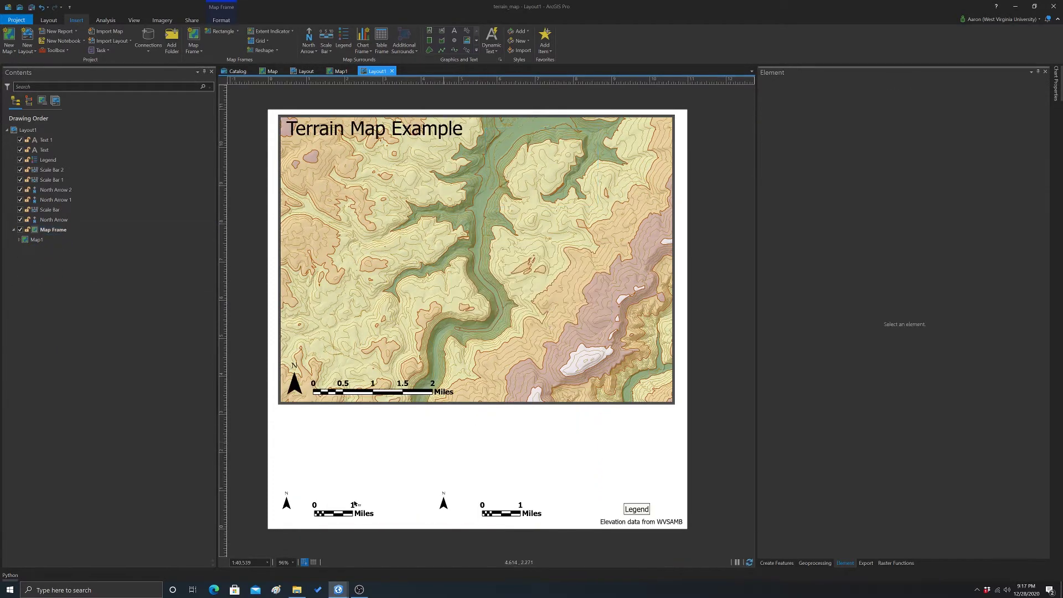
Delete the two leftover scale bars, the two leftover north arrows and the legend.
click(333, 514)
key(Delete)
click(487, 513)
key(Delete)
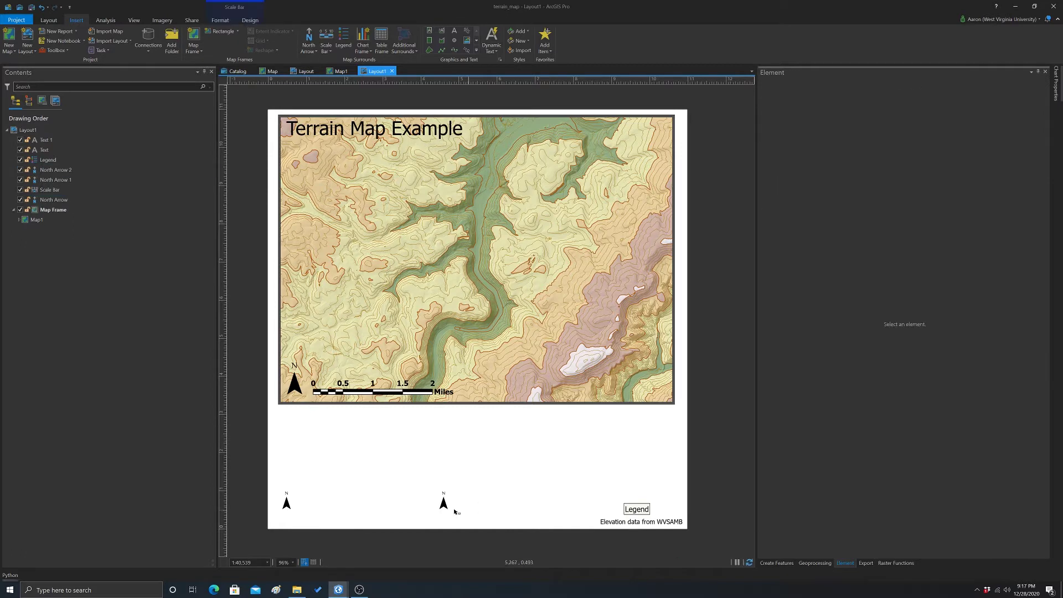
click(445, 505)
key(Delete)
click(300, 497)
key(Delete)
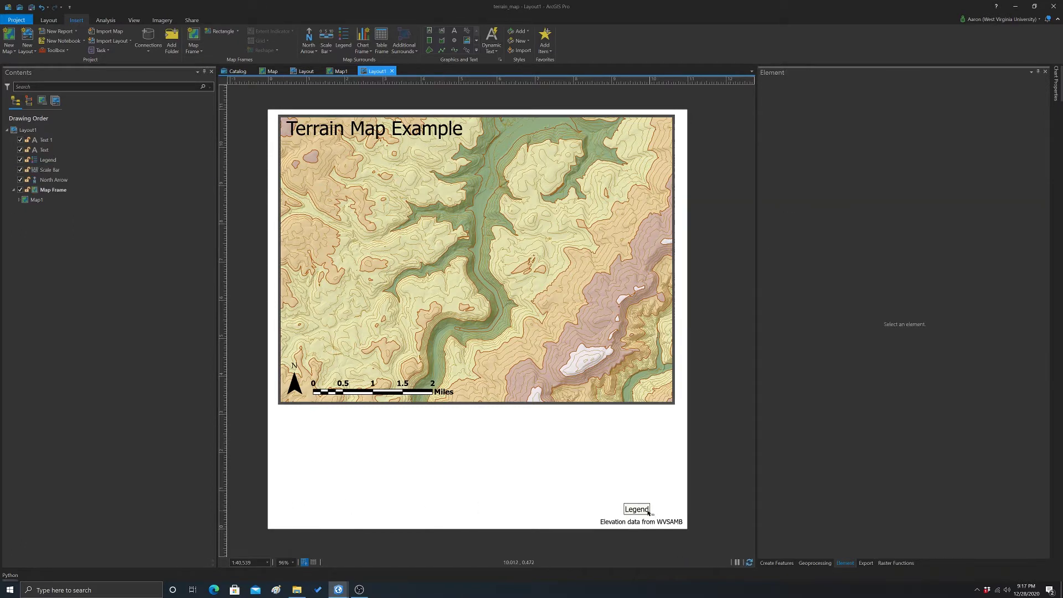
click(647, 513)
key(Delete)
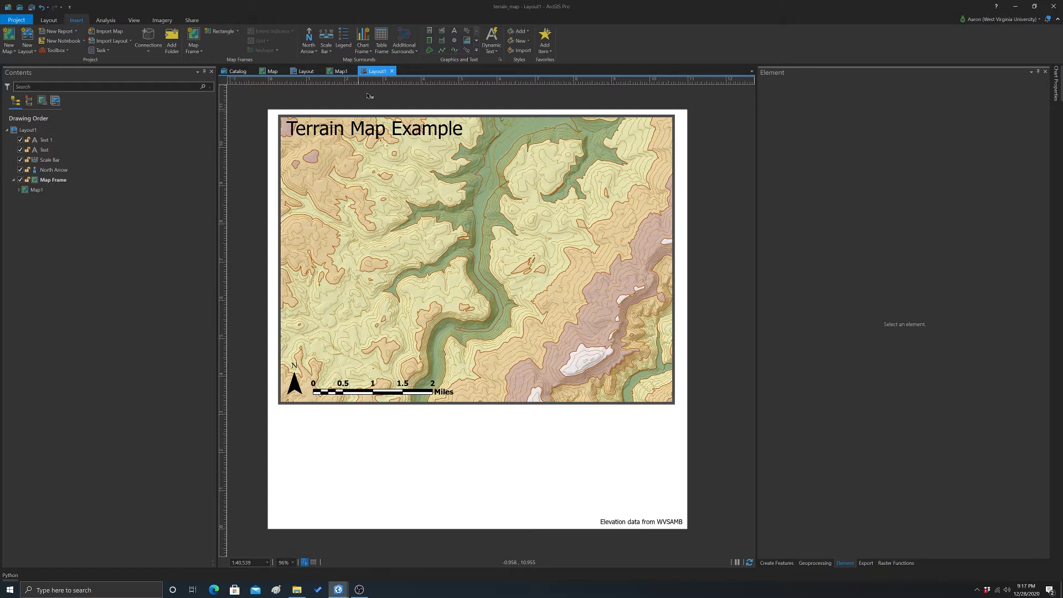
Insert a Map1 map frame at the 1:112,608 extent, drawn below the main map.
click(193, 48)
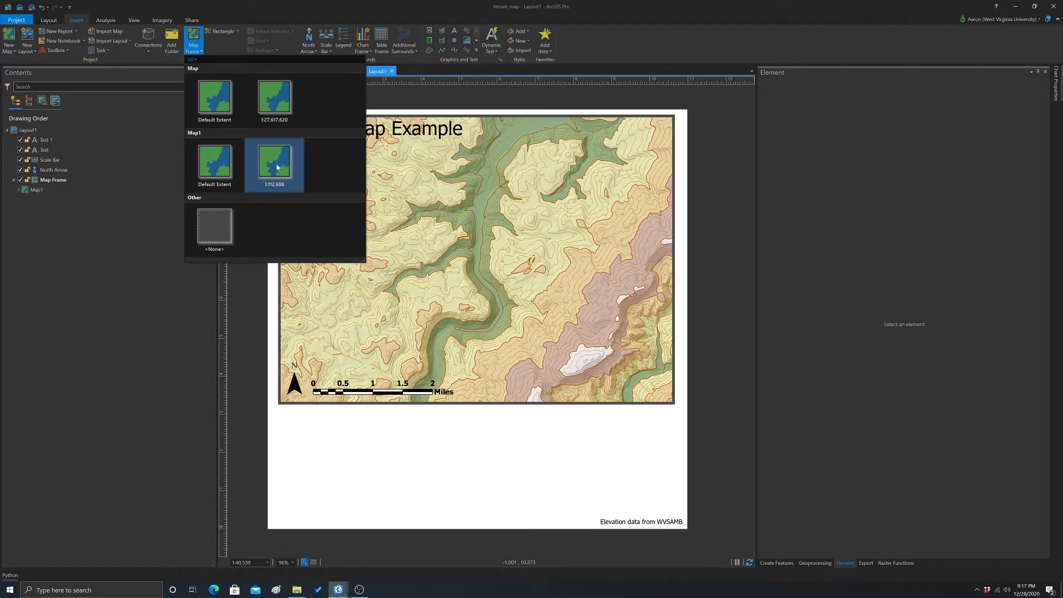
click(273, 165)
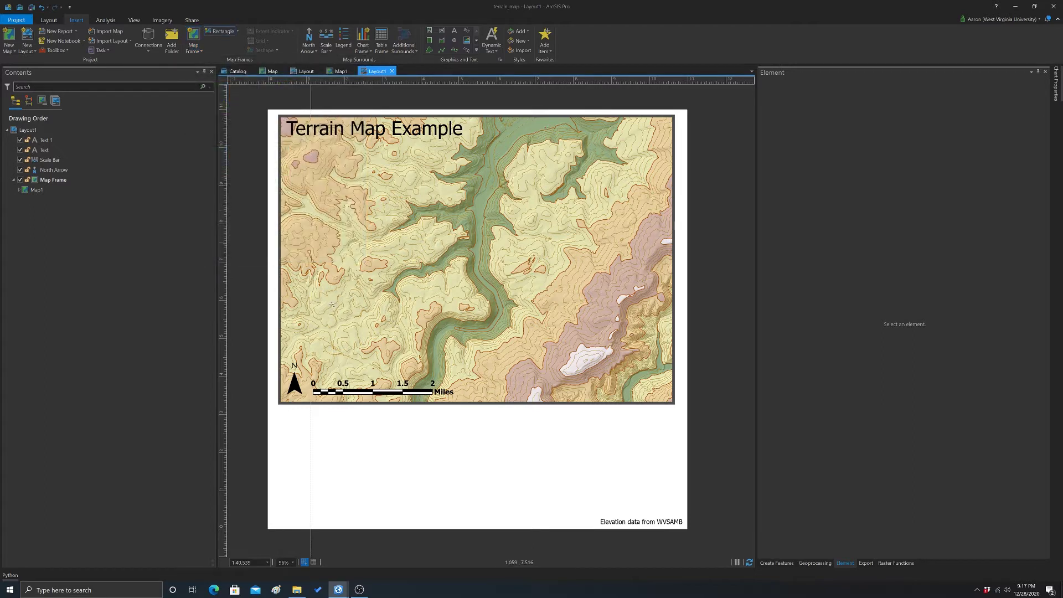
drag(286, 409, 424, 518)
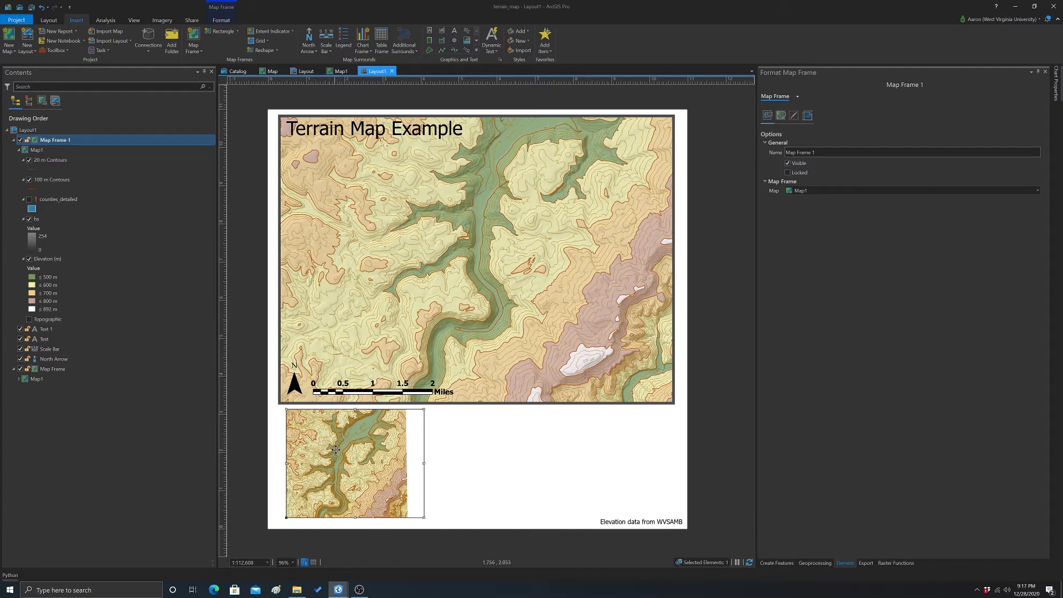
Zoom Map Frame 1 in to about 1:26,633 and centre it on the green river valley.
right_click(344, 449)
click(358, 212)
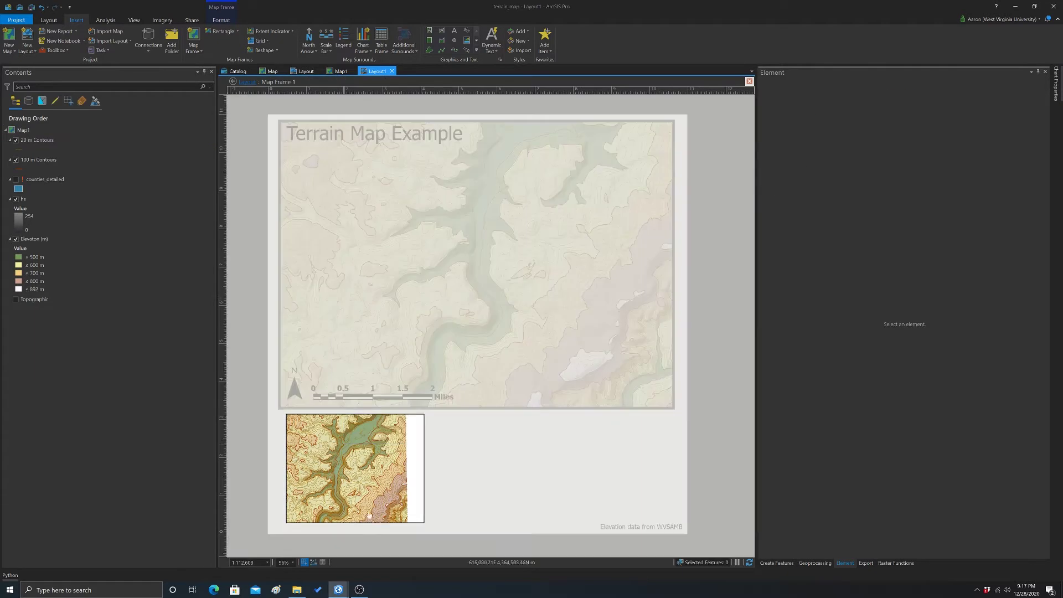
scroll(323, 487, up, 5)
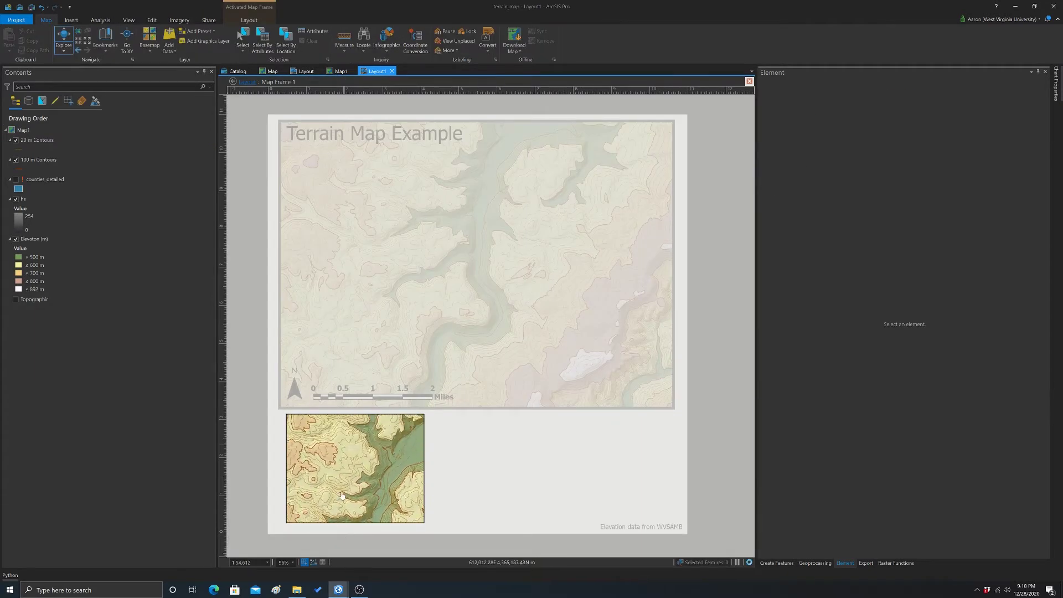
scroll(326, 463, up, 2)
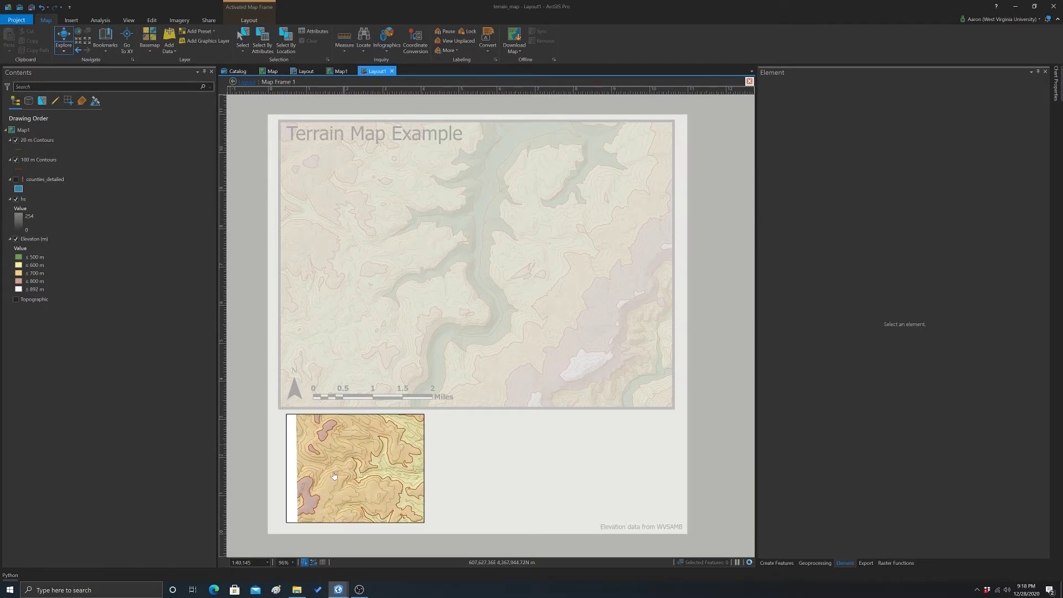
scroll(321, 487, up, 1)
scroll(368, 455, up, 2)
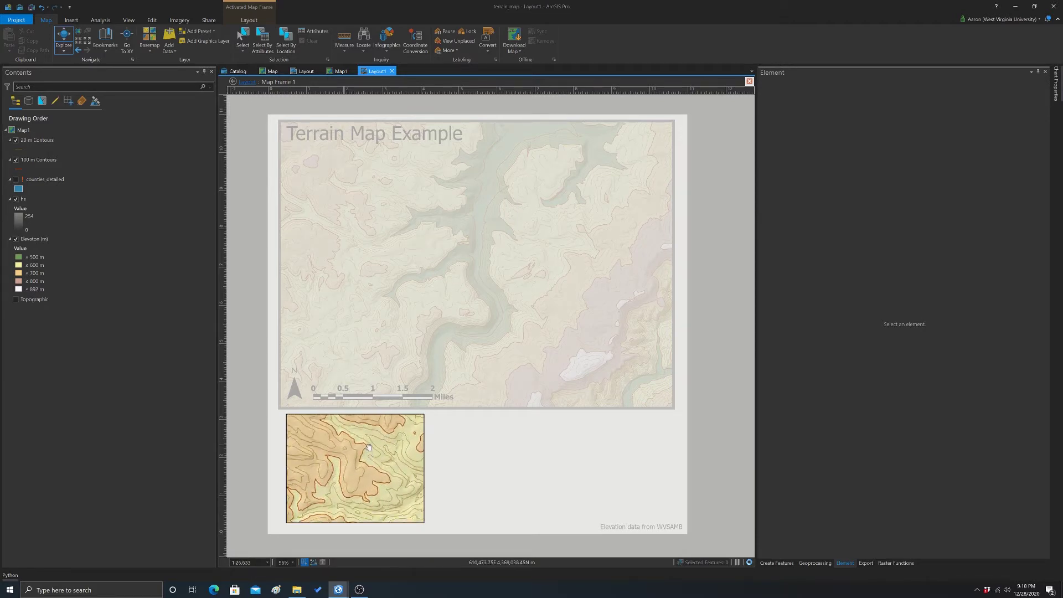
drag(368, 443, 278, 447)
drag(413, 423, 444, 479)
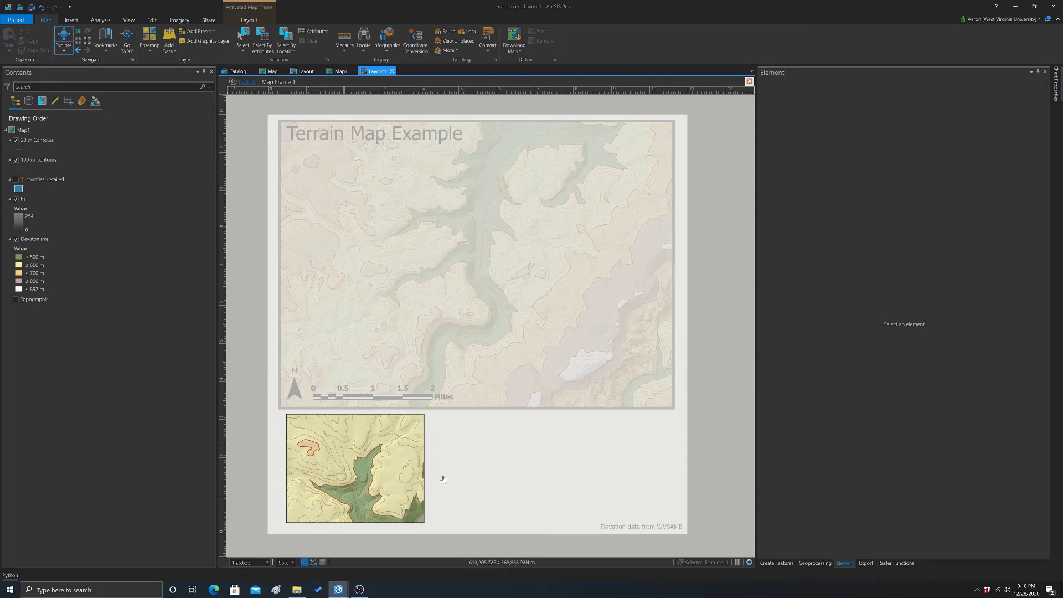
click(749, 82)
Add a Map Frame 1 extent indicator to the main terrain map and refresh the layout.
click(291, 443)
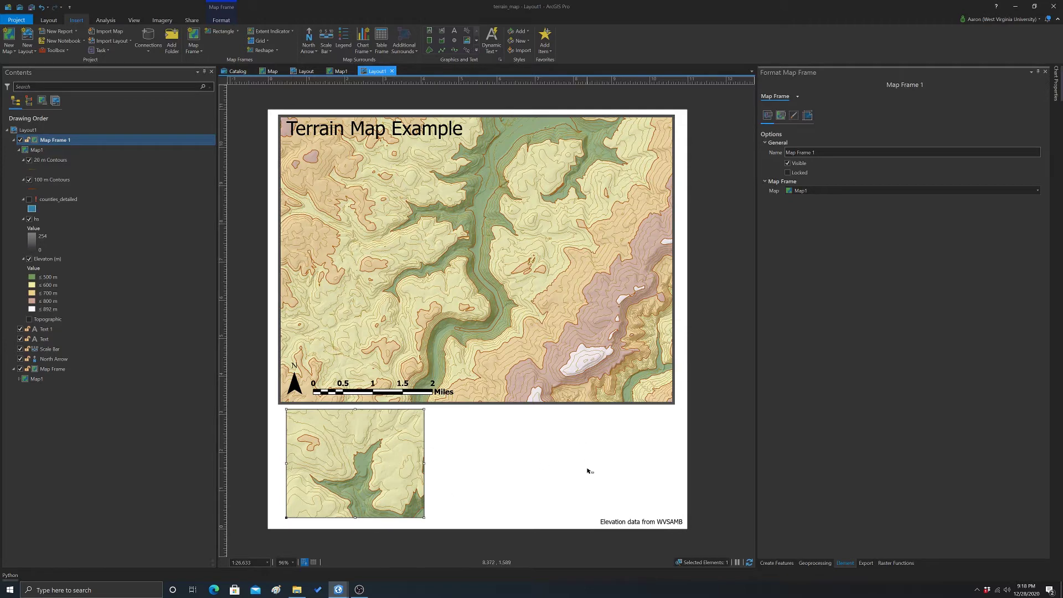
click(474, 196)
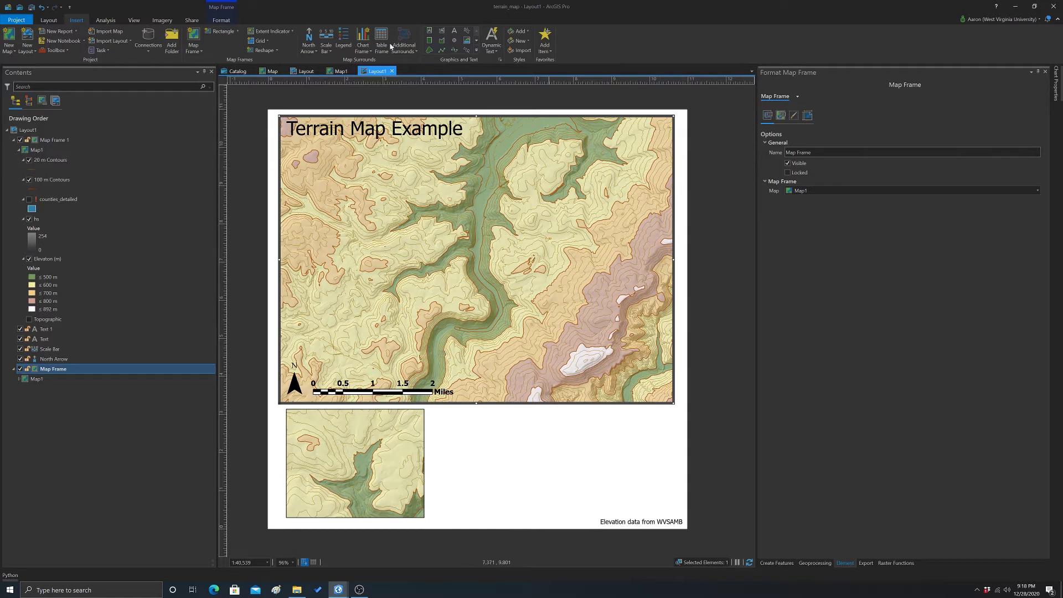
click(278, 31)
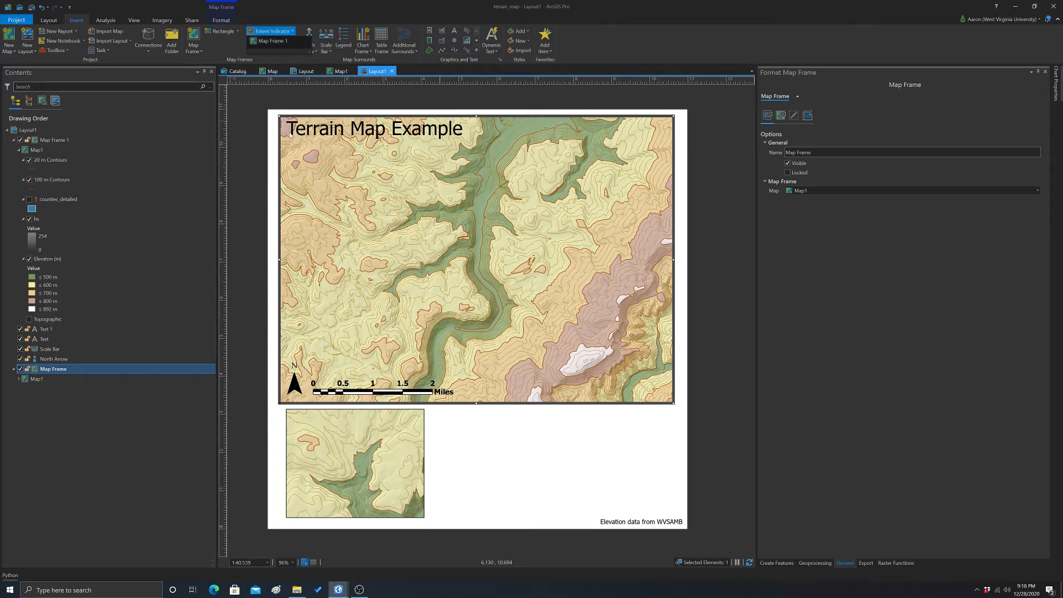
click(273, 42)
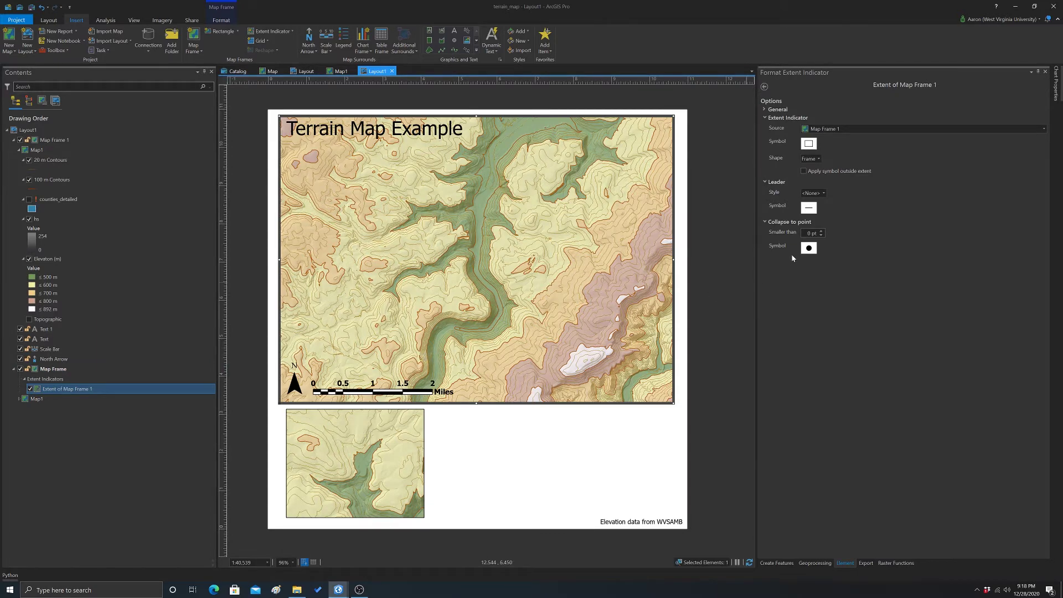
click(750, 562)
click(479, 349)
key(Escape)
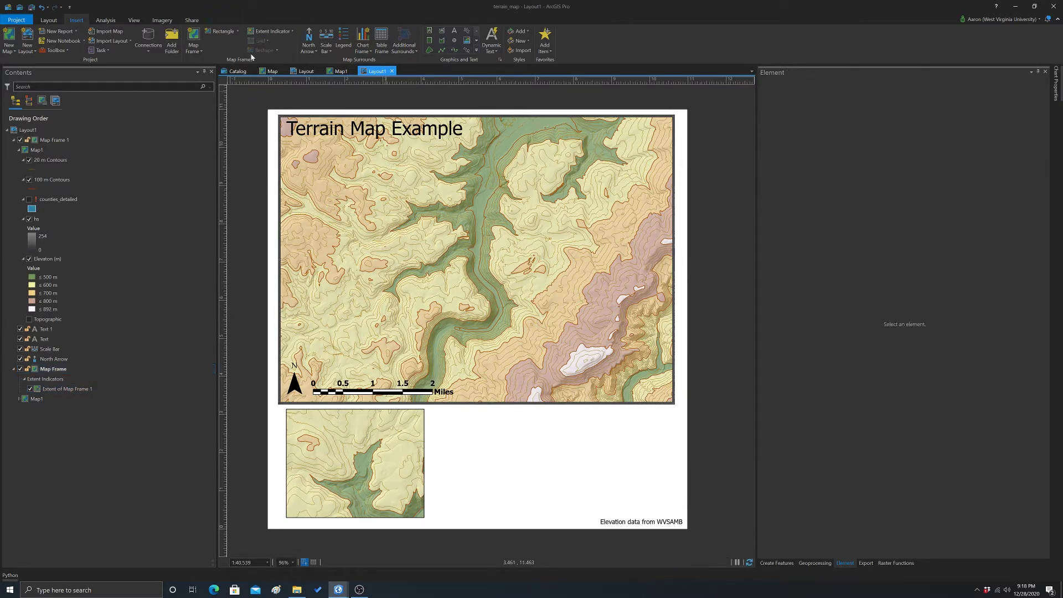
click(17, 21)
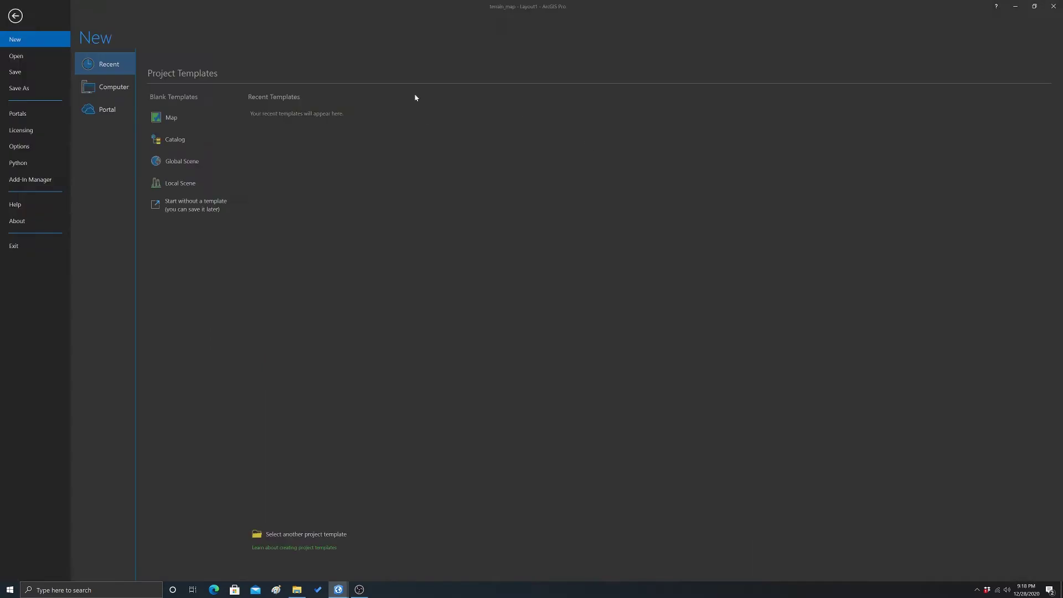
click(19, 15)
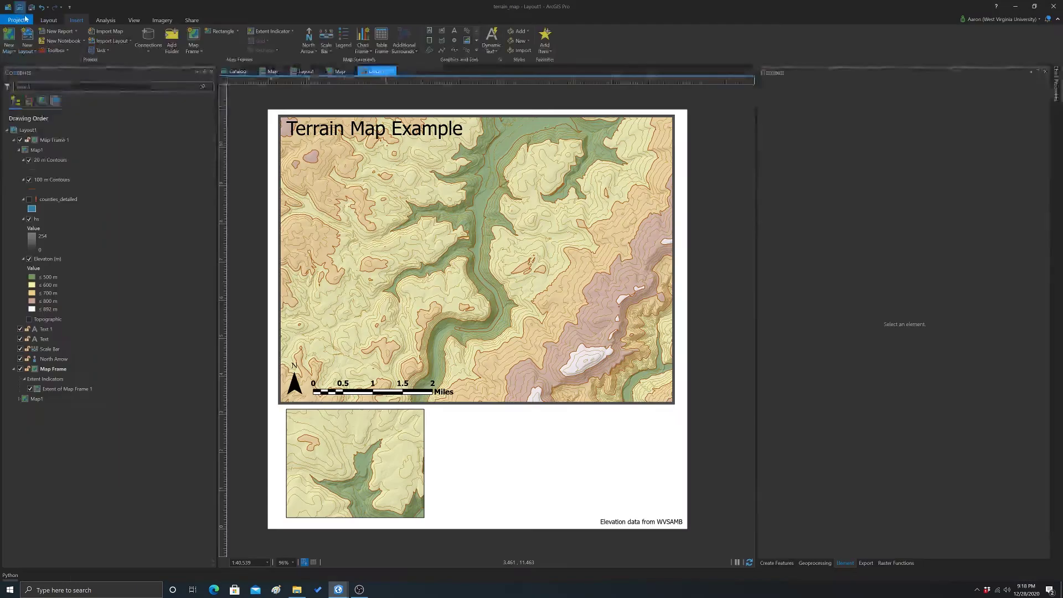
click(750, 564)
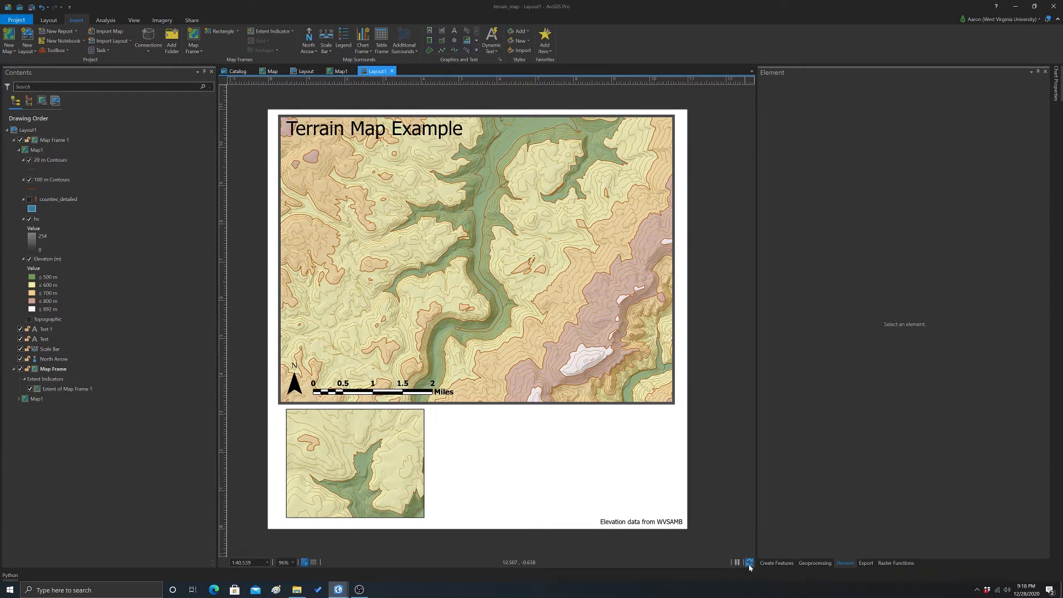
click(337, 450)
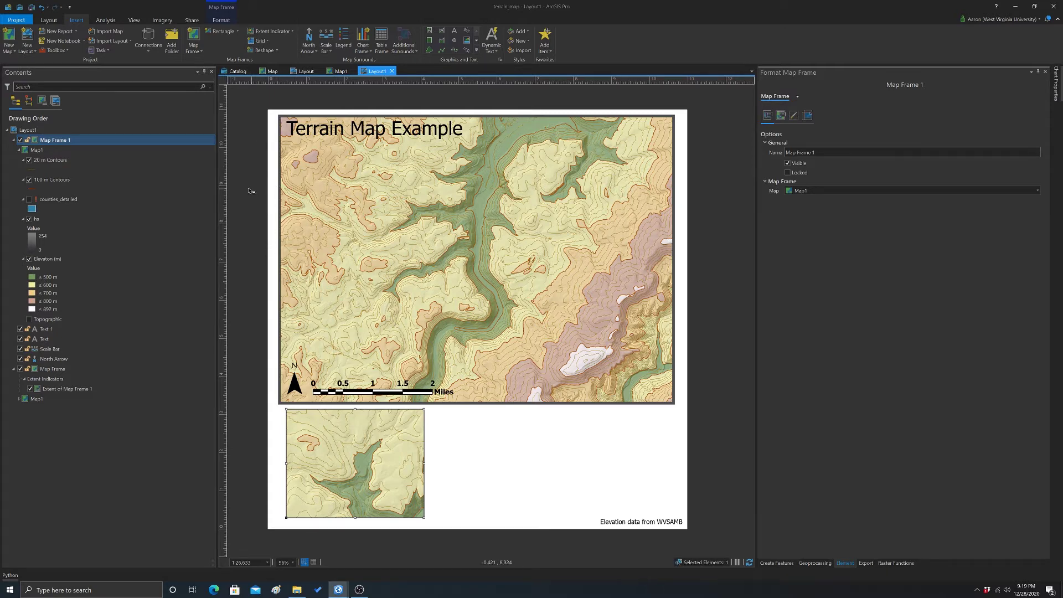
click(88, 202)
click(17, 142)
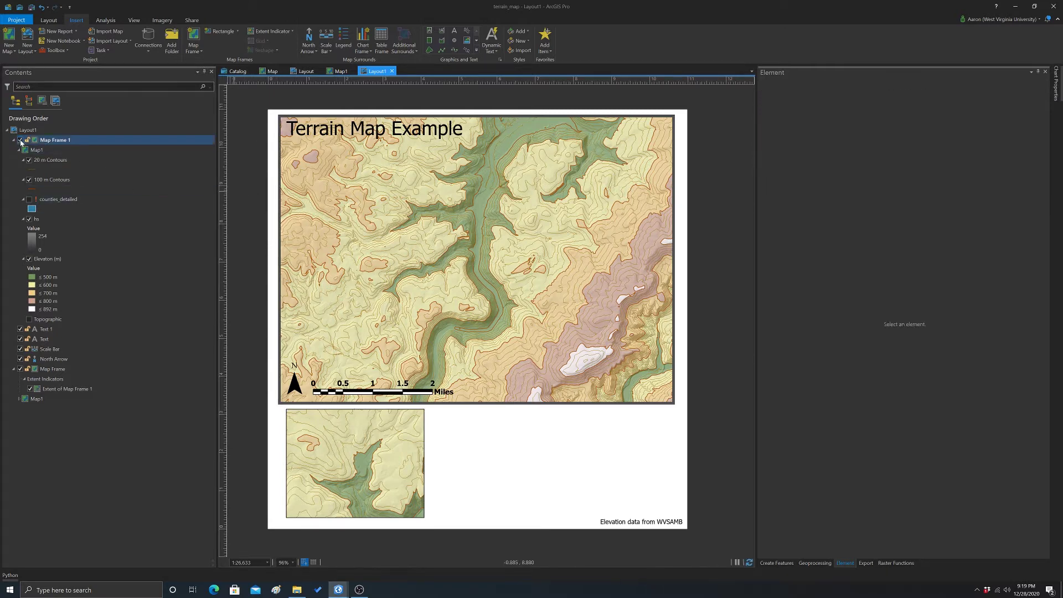
click(74, 359)
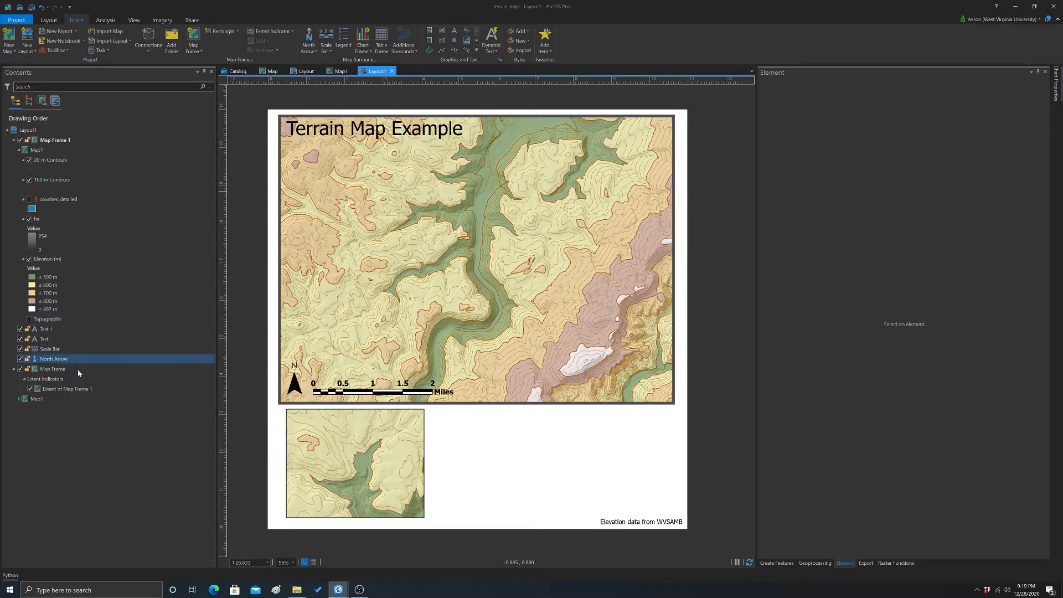
click(35, 398)
click(36, 389)
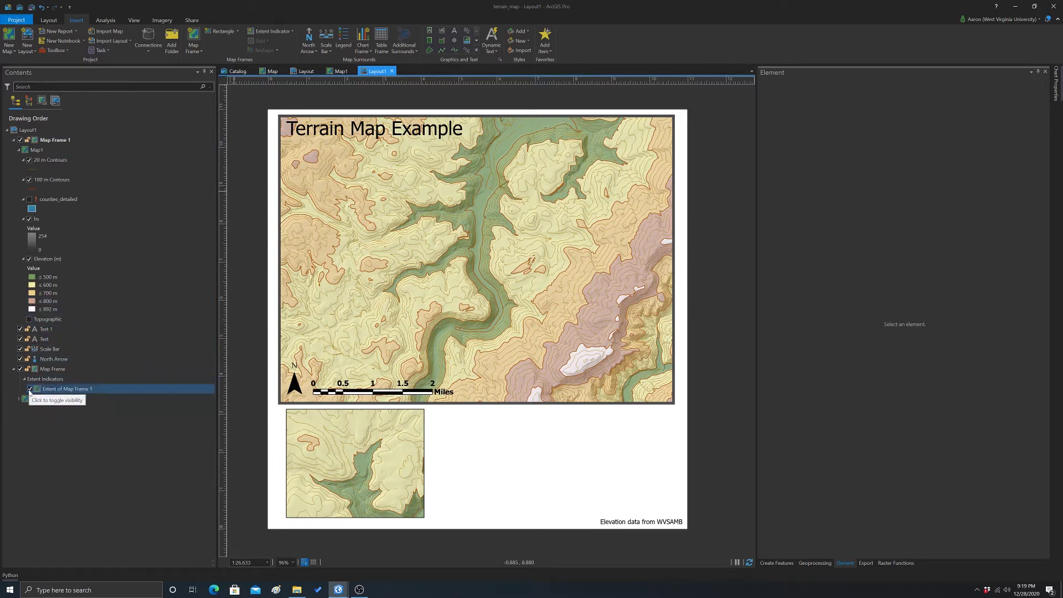
click(30, 389)
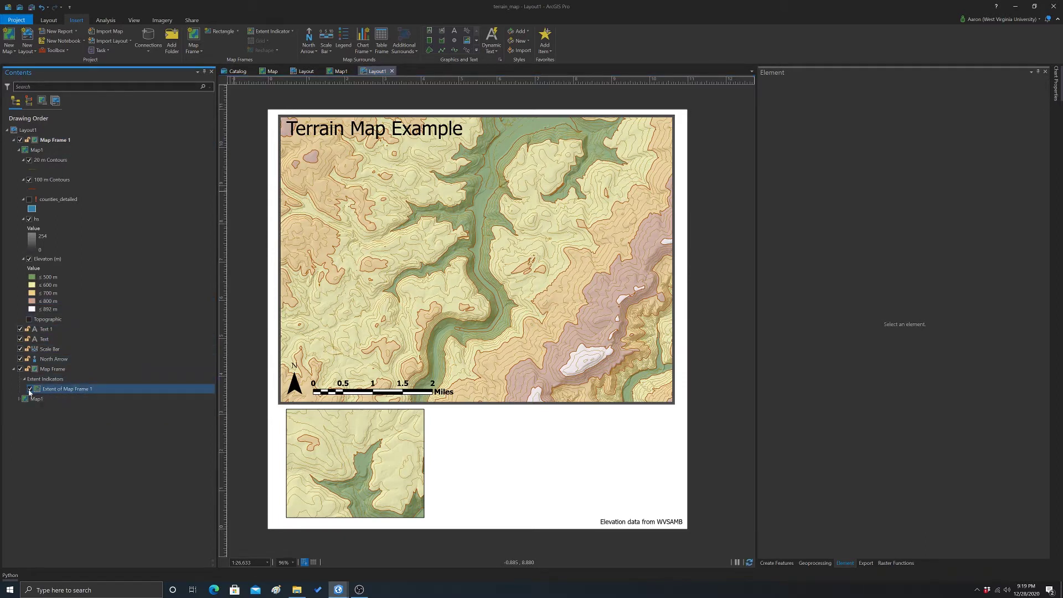
click(250, 389)
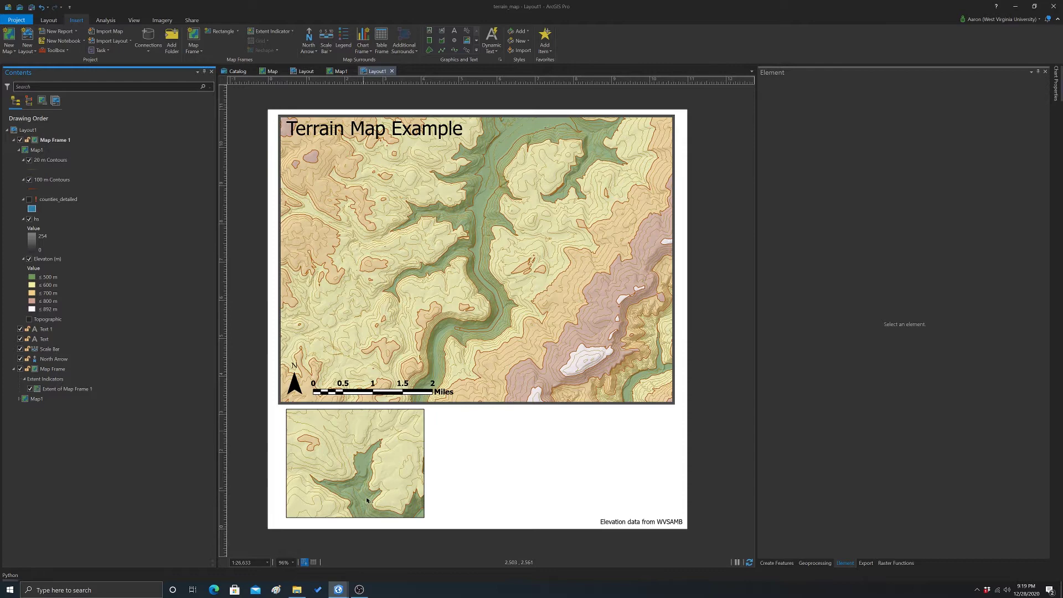
Reframe the inset at 1:26,633 on a new terrain patch near the main map's bottom.
click(366, 460)
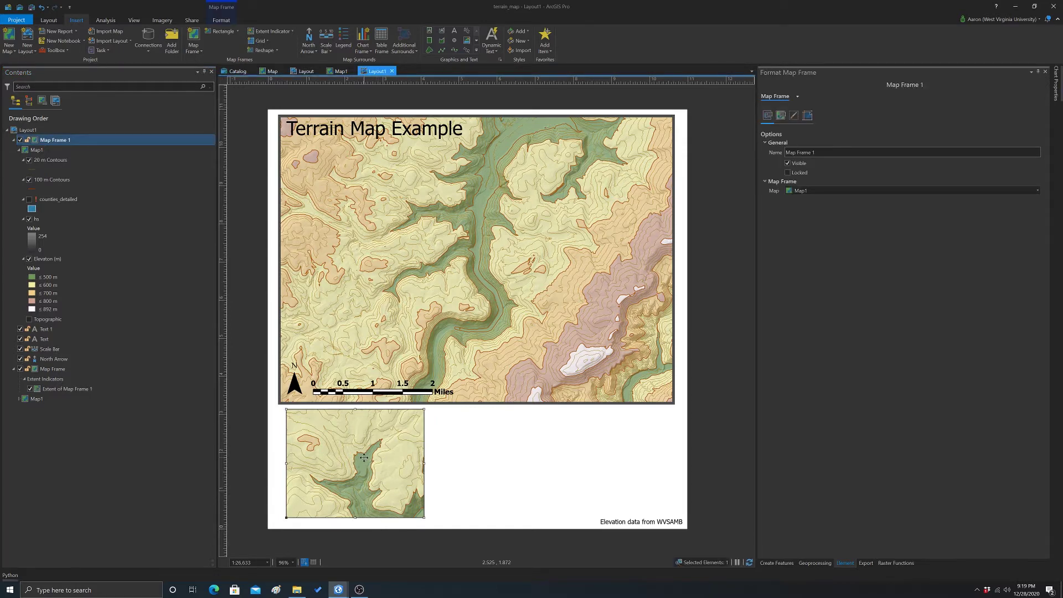
right_click(363, 457)
click(382, 223)
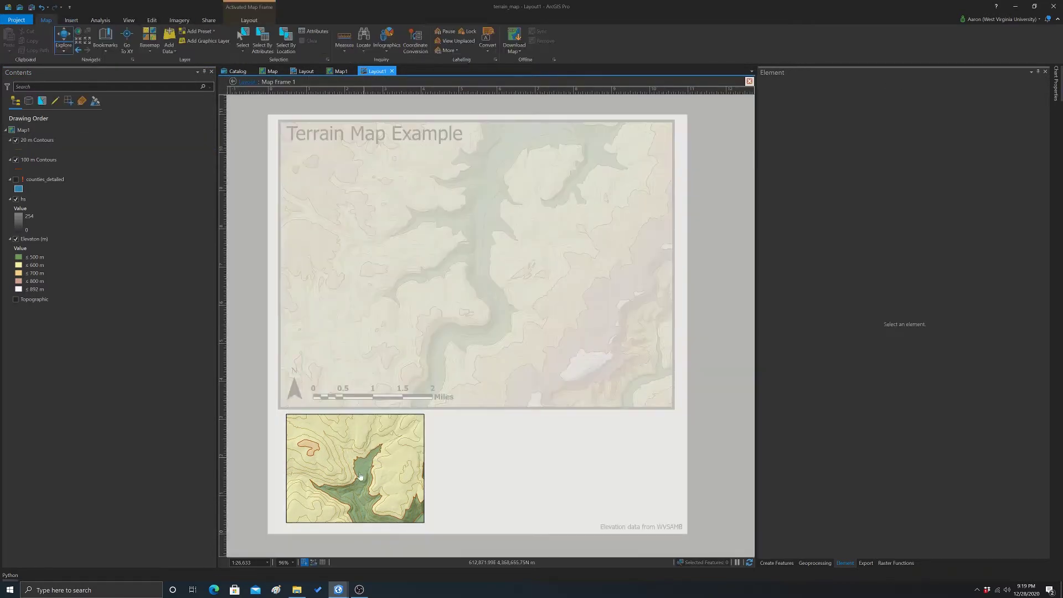
scroll(360, 476, down, 3)
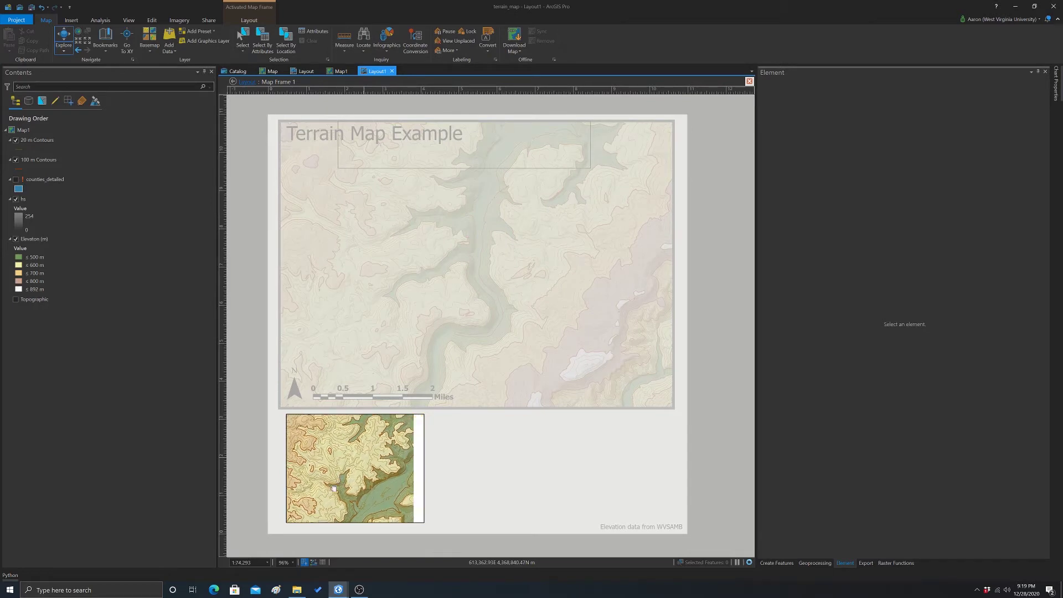
drag(334, 487, 312, 480)
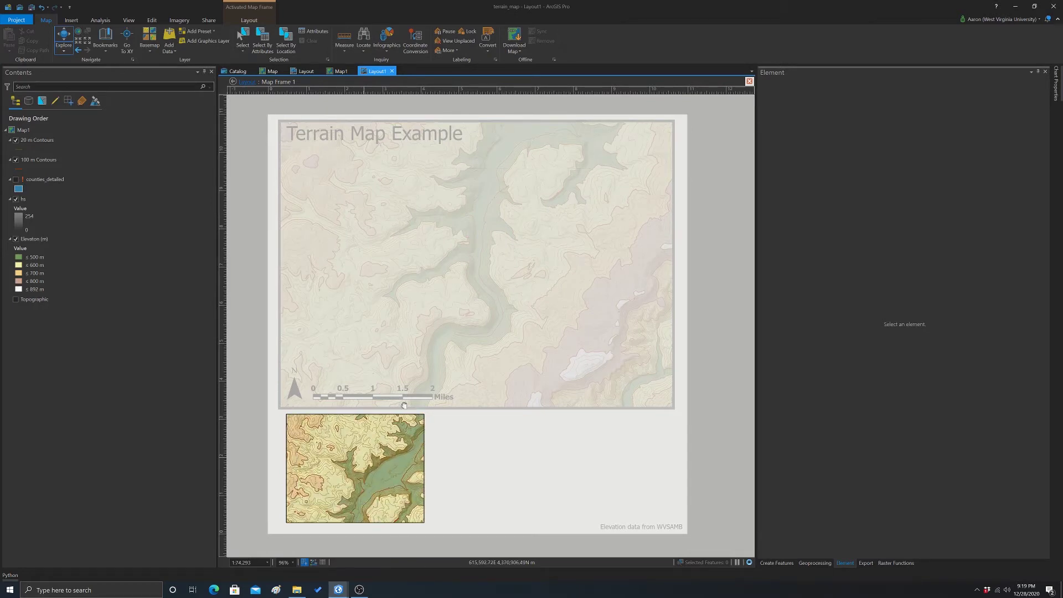
drag(347, 467, 358, 458)
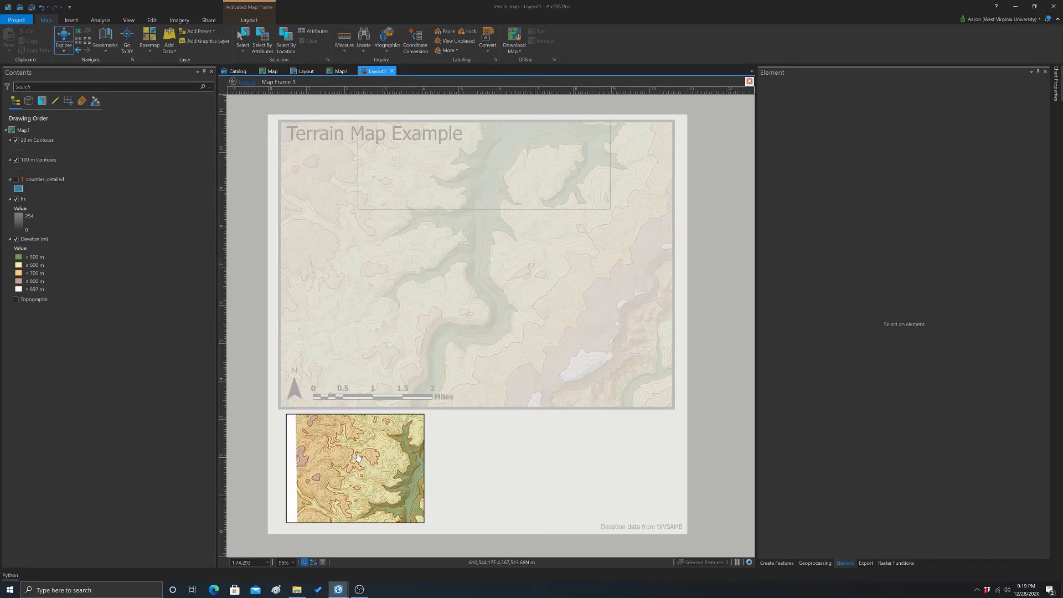
scroll(358, 457, up, 1)
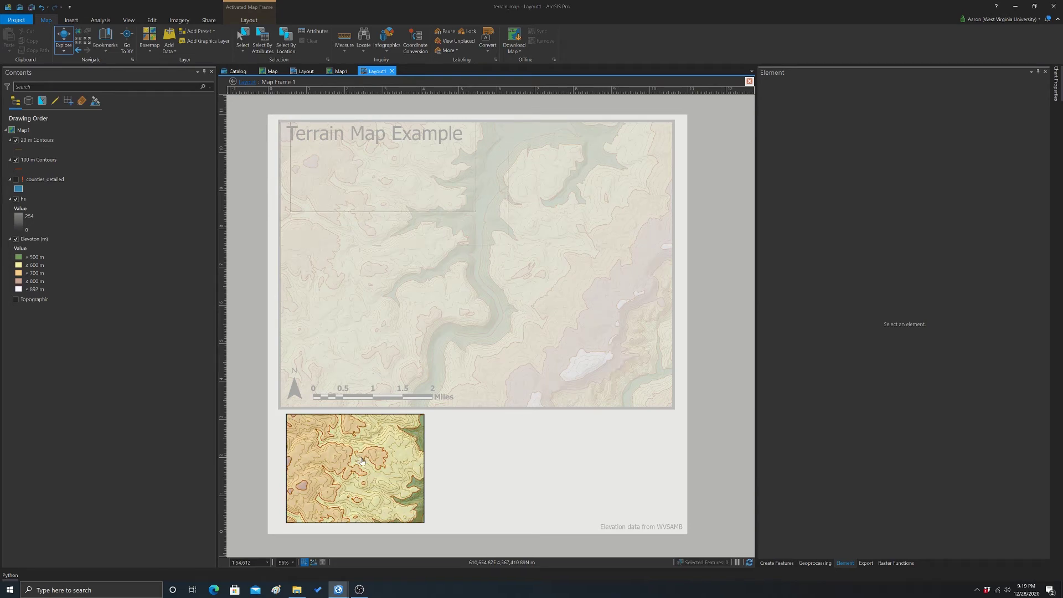
drag(362, 460, 360, 487)
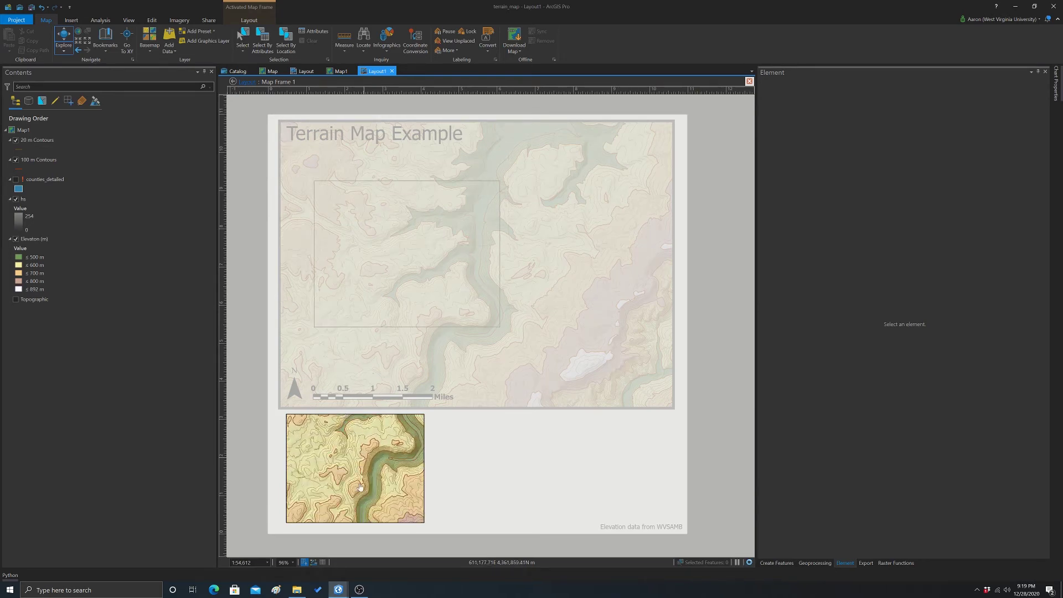
scroll(360, 488, up, 1)
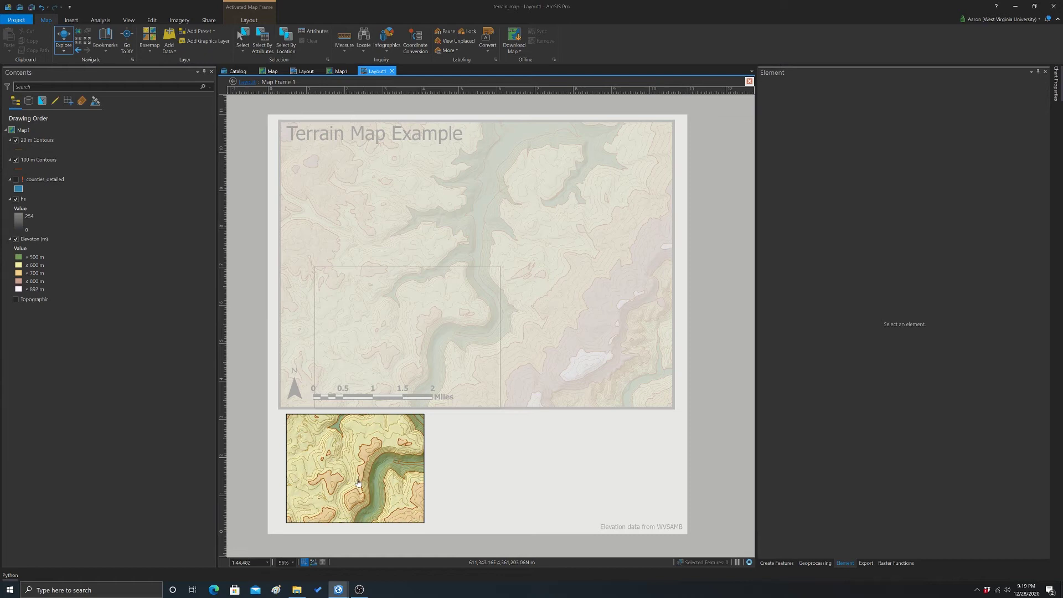
scroll(358, 483, up, 2)
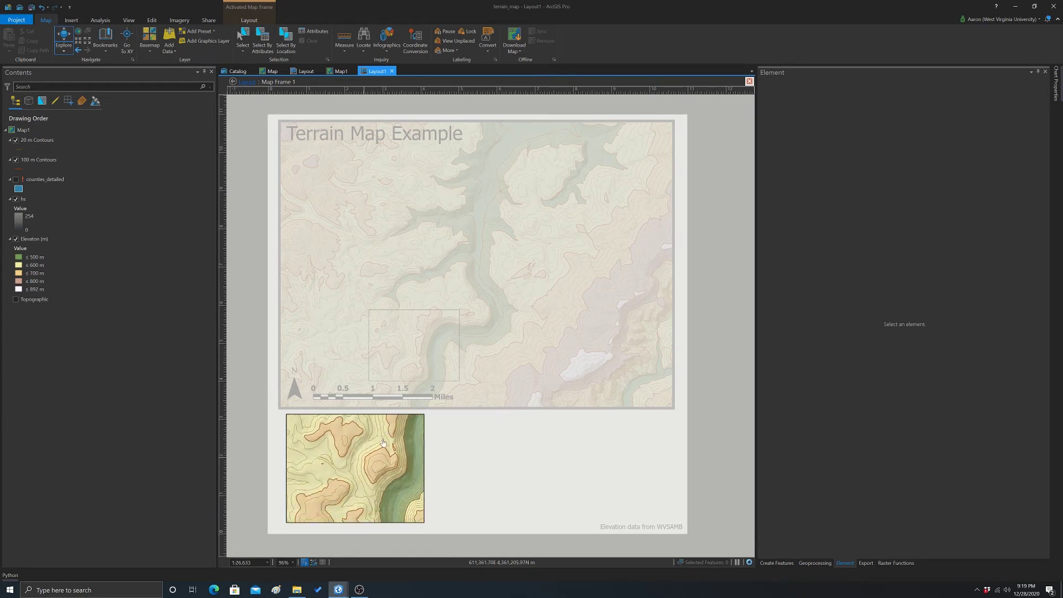
drag(371, 453, 370, 474)
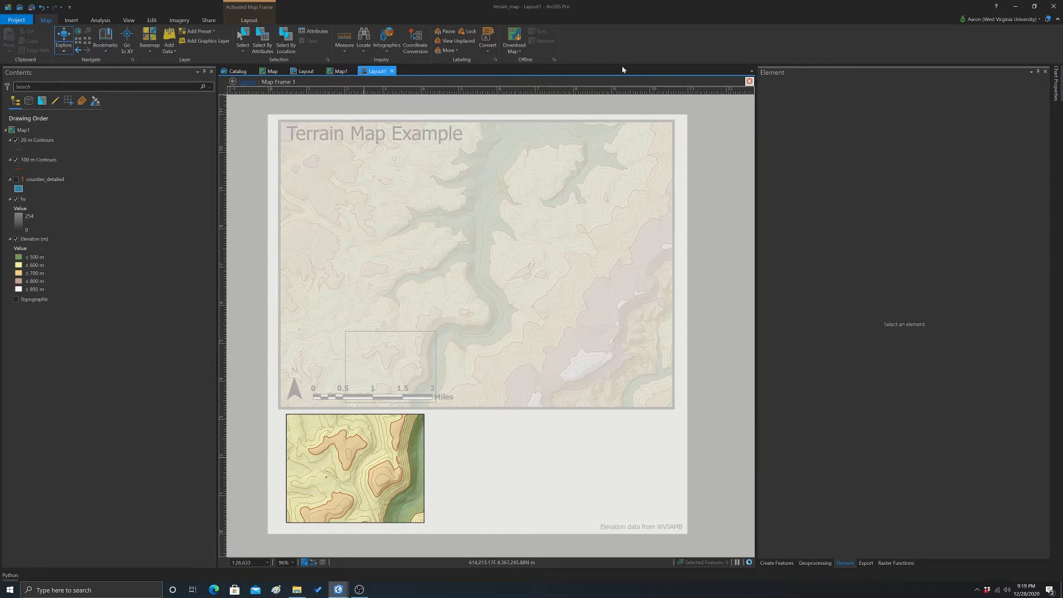
click(749, 81)
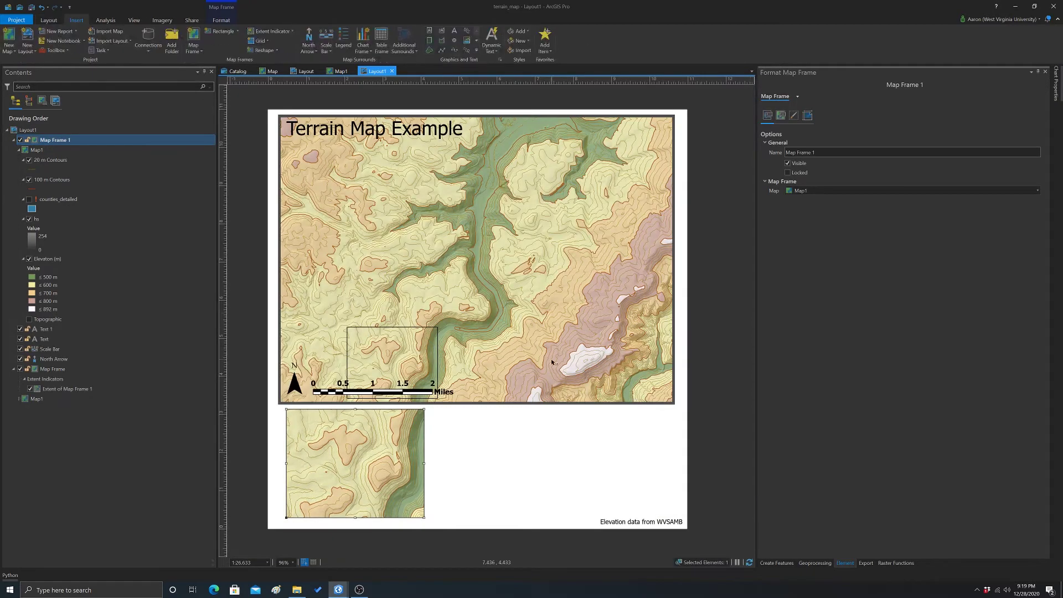
Pan the main map's content slightly upward within its frame.
right_click(480, 260)
click(493, 265)
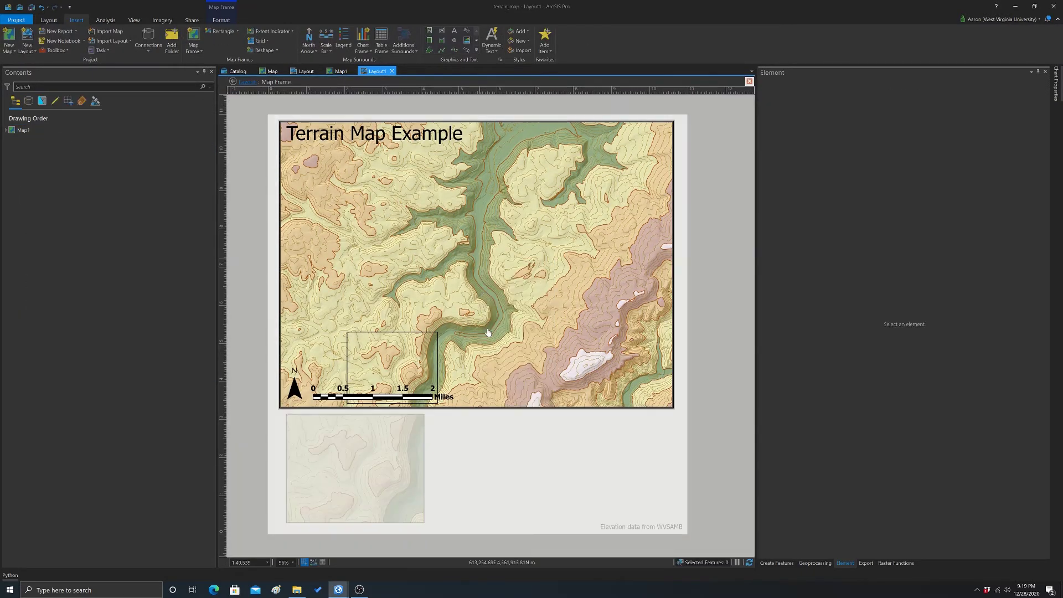
mouse_move(488, 312)
mouse_down()
mouse_move(489, 287)
mouse_move(492, 309)
mouse_up()
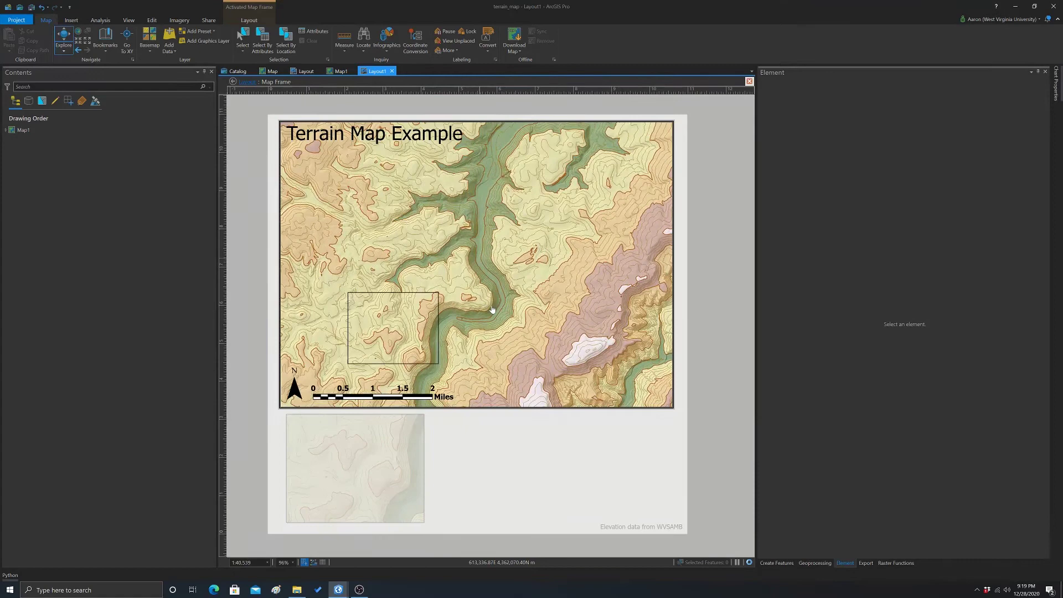
click(749, 82)
Pan Map Frame 1 so it centres on the river bend in the main map.
right_click(369, 222)
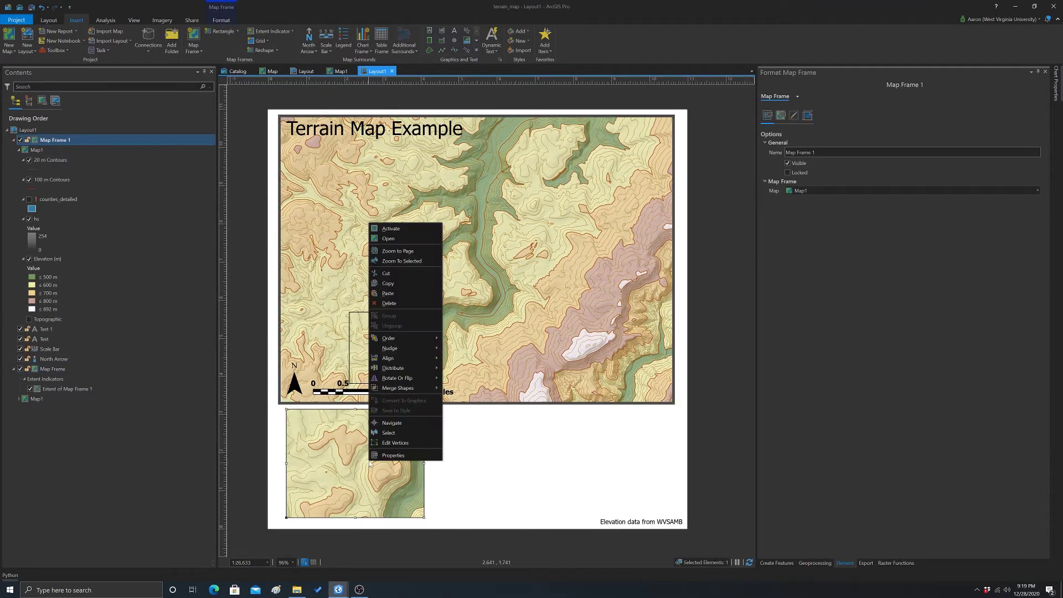
click(392, 229)
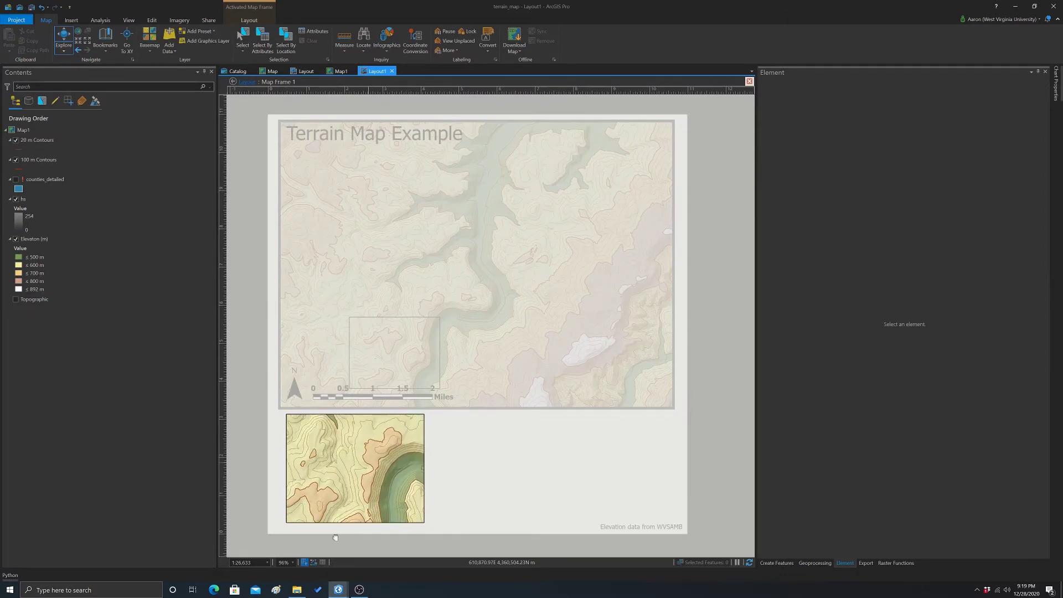
drag(365, 462, 307, 463)
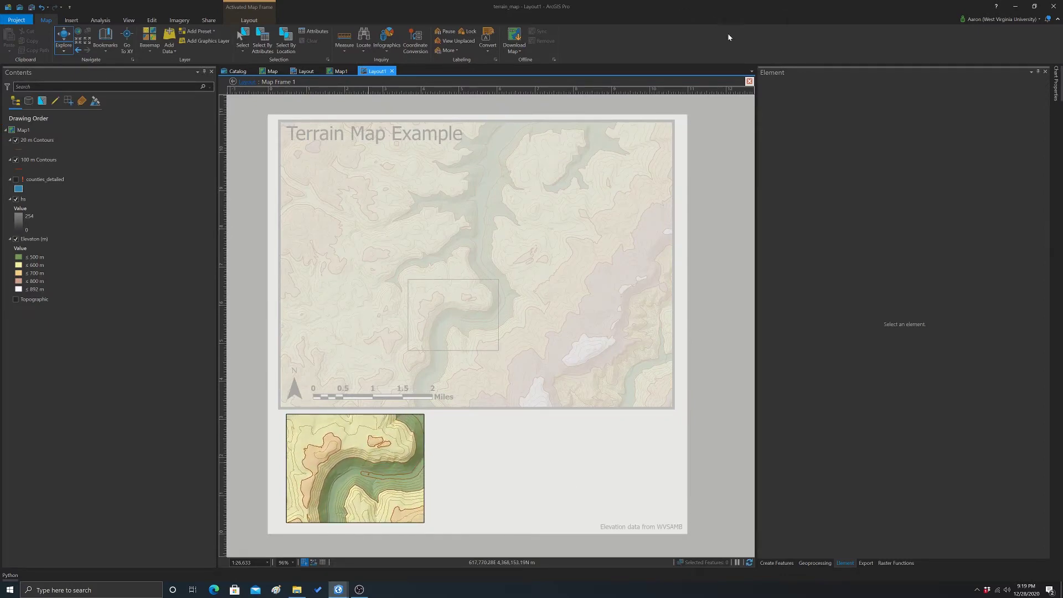
click(749, 82)
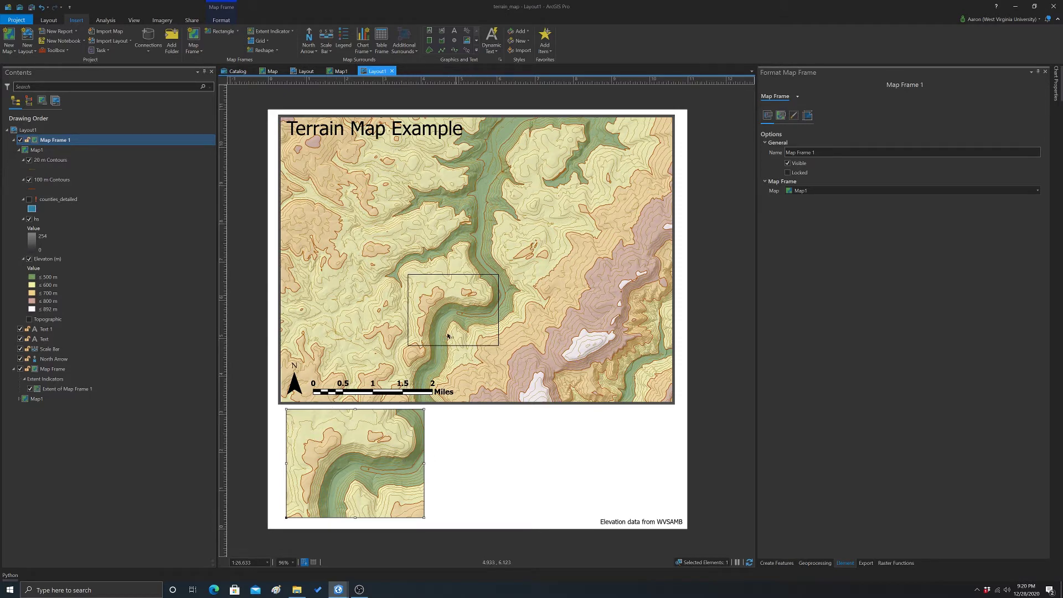
Set Map Frame 1's border to orange at 2 pt width, then select the main map frame.
click(782, 116)
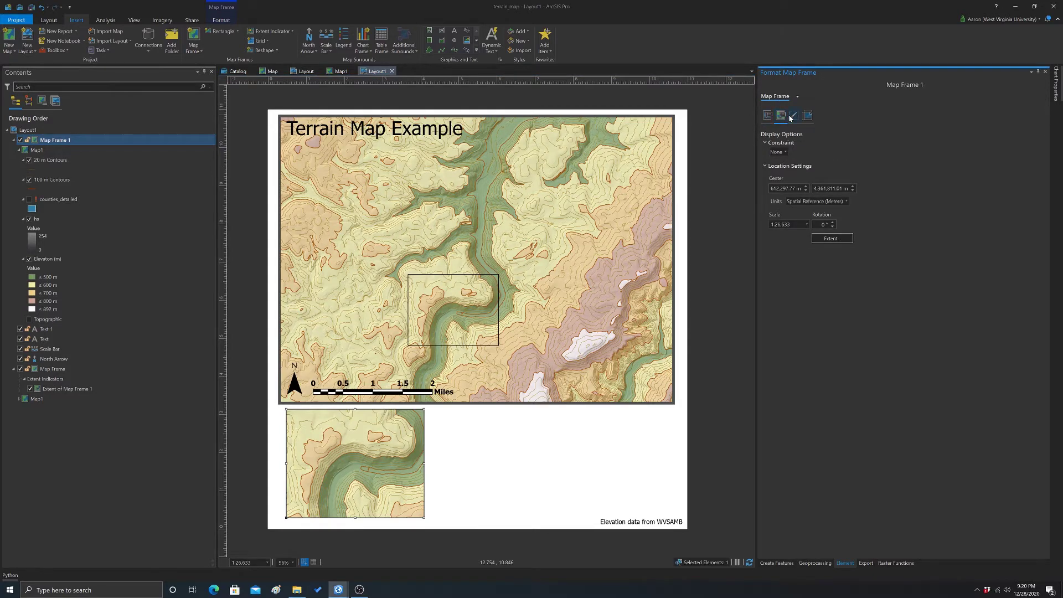
click(791, 117)
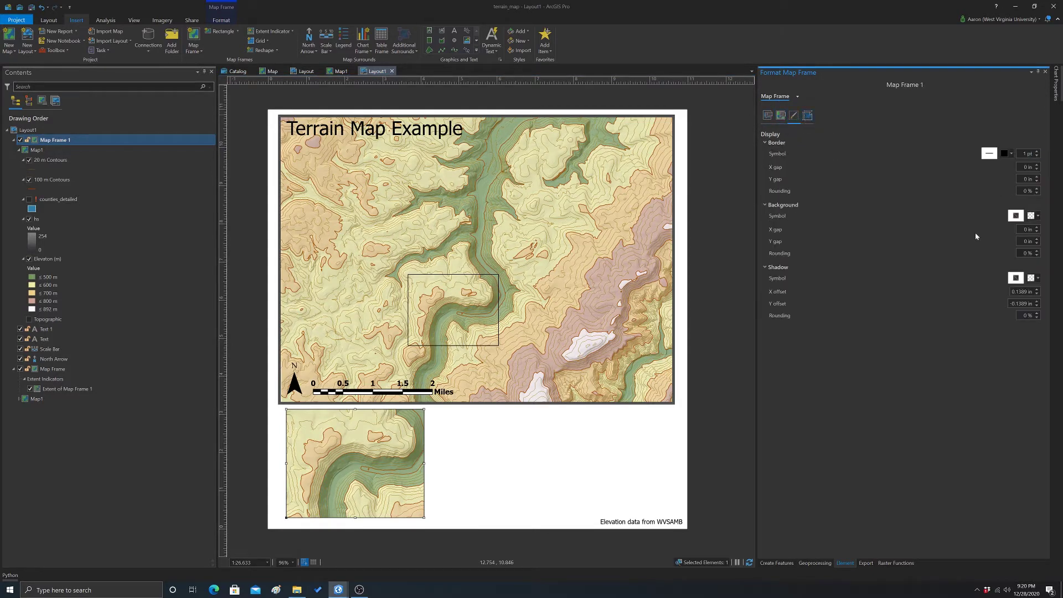
click(1012, 155)
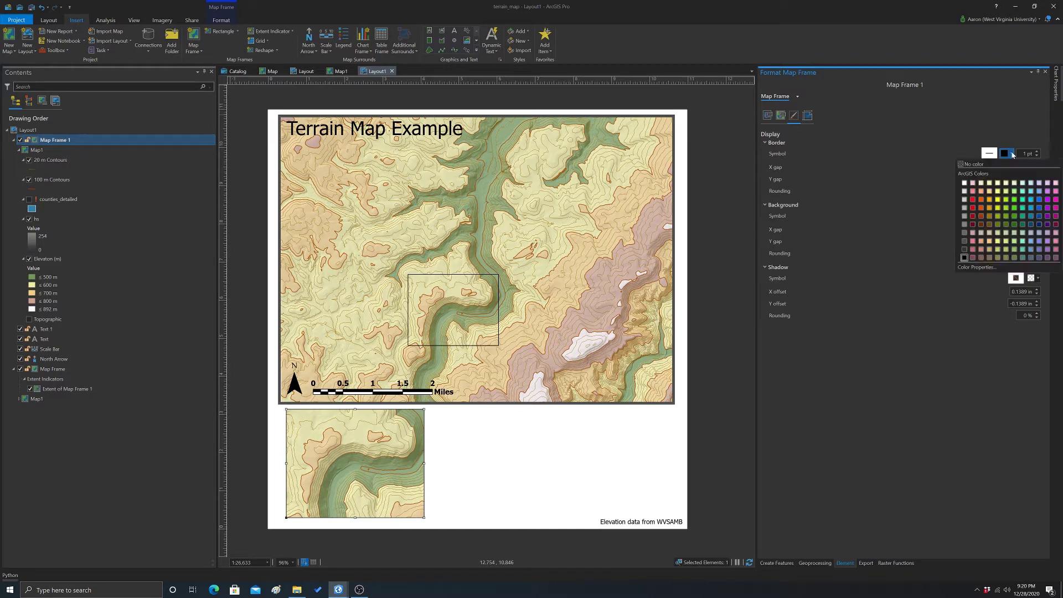
click(990, 199)
click(1037, 152)
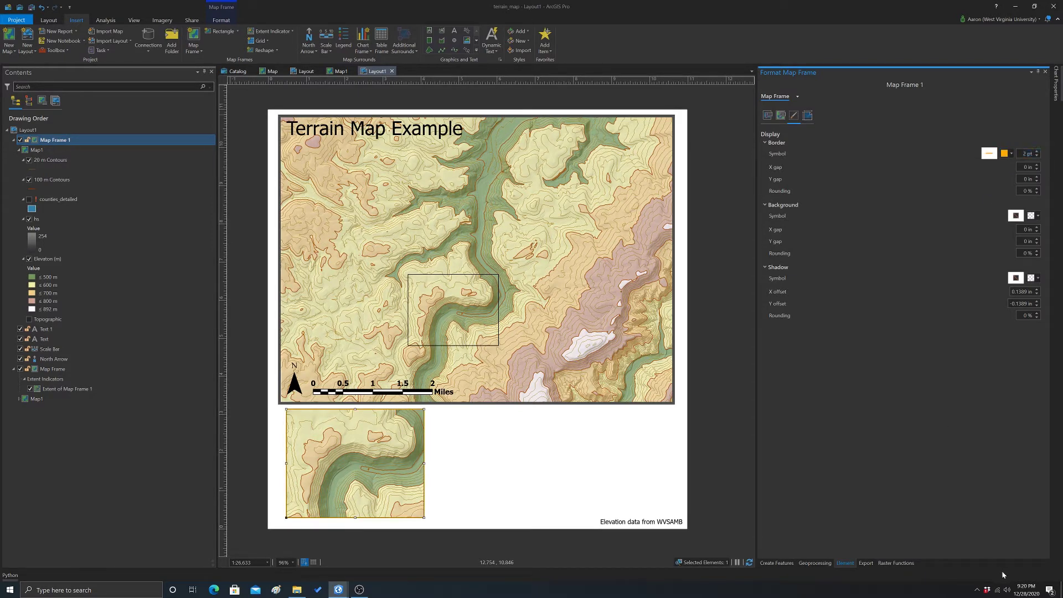
click(263, 445)
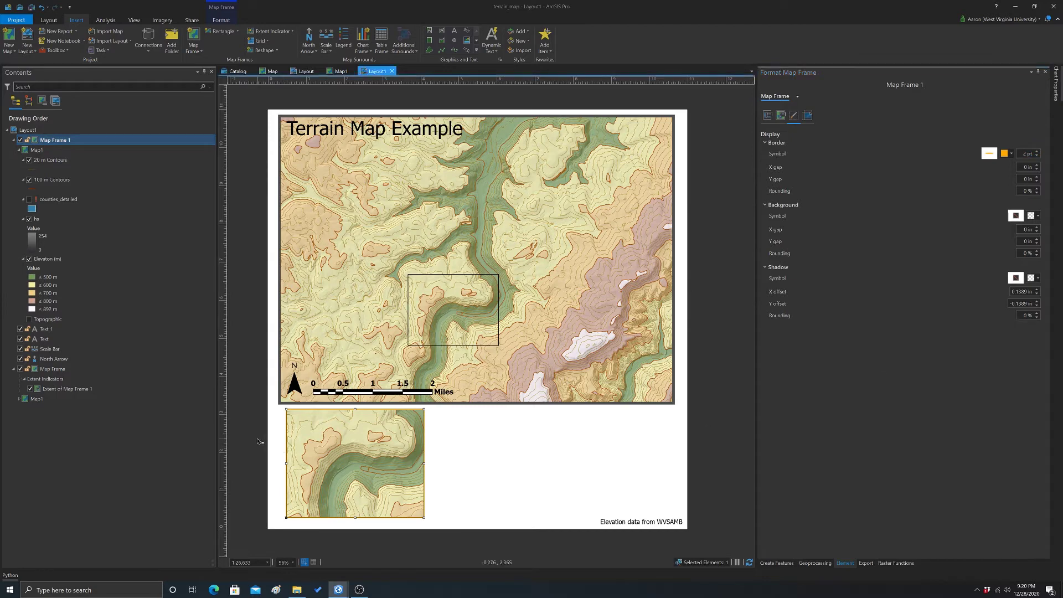
click(53, 369)
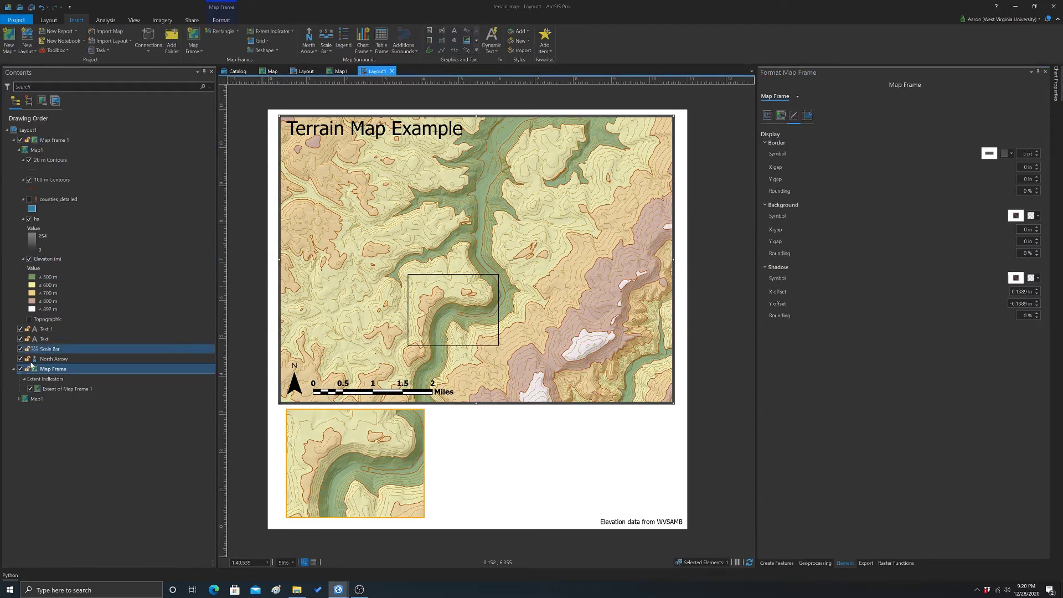
Give the extent indicator an orange fill with a 2 pt outline and apply it.
click(39, 389)
click(809, 143)
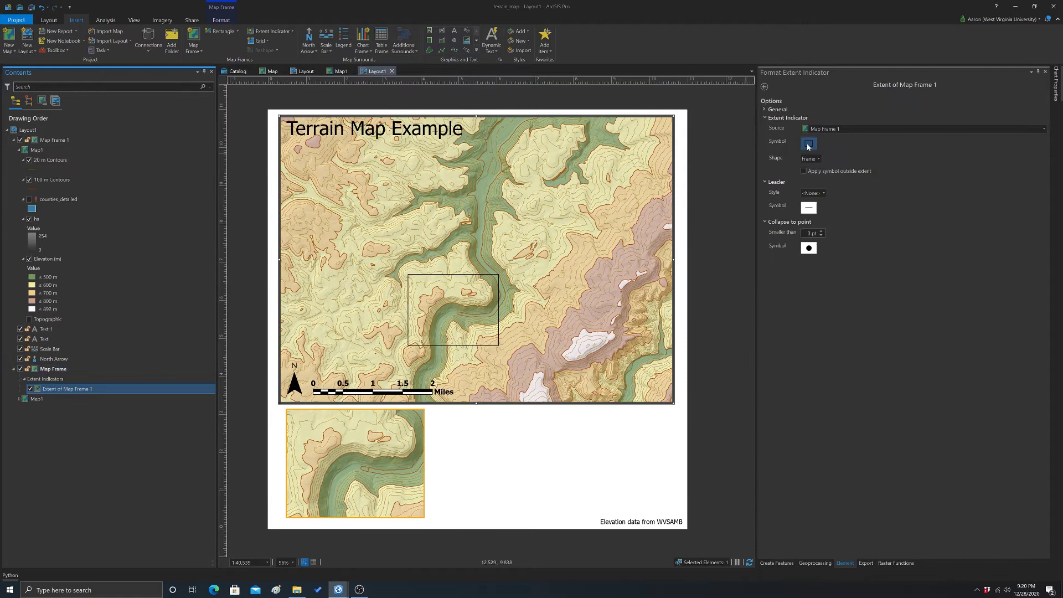
click(1045, 128)
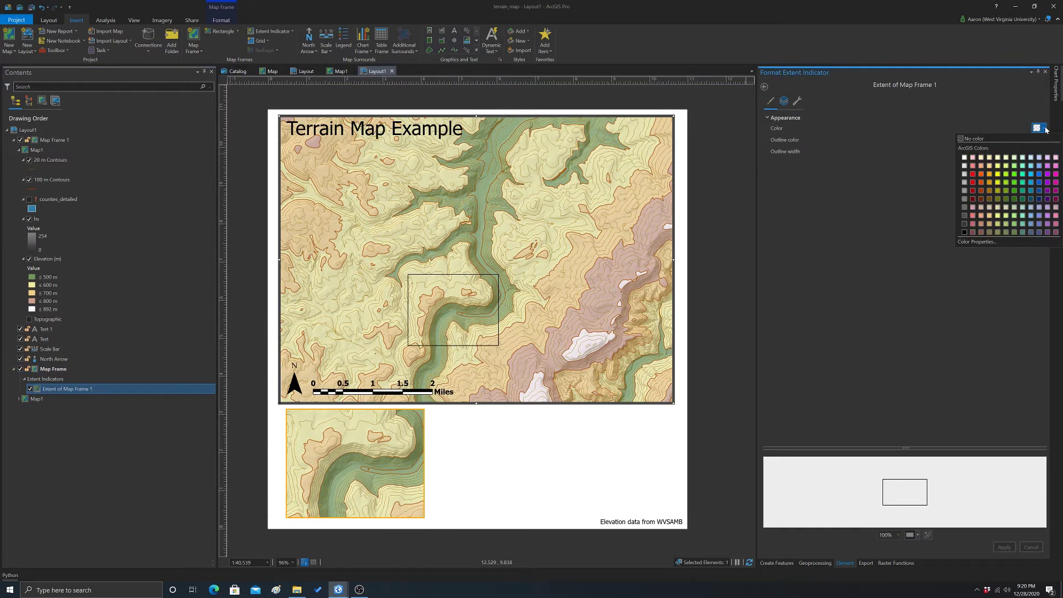
click(990, 178)
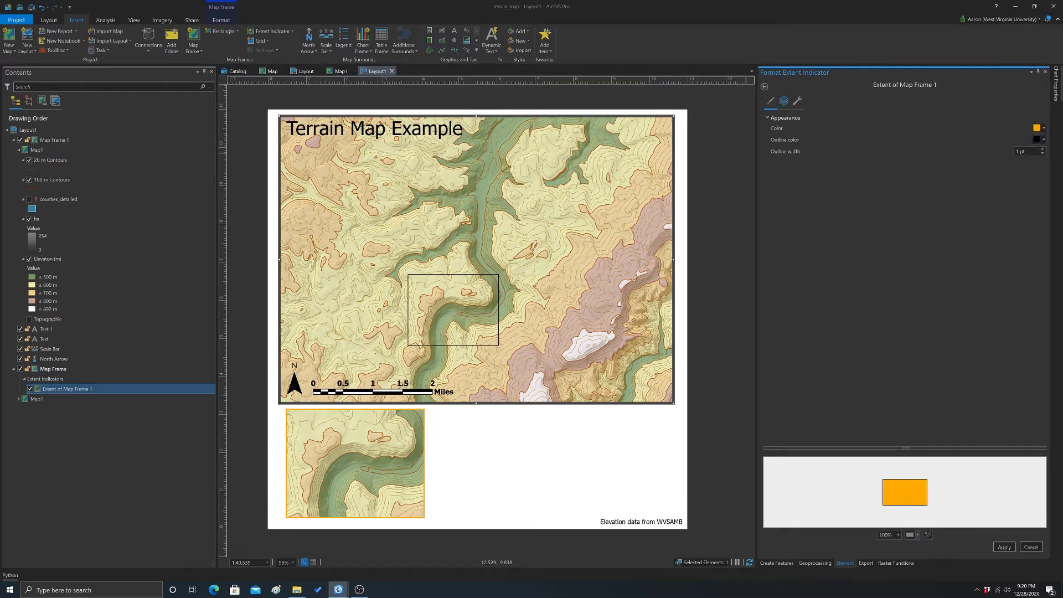
click(1042, 150)
click(730, 275)
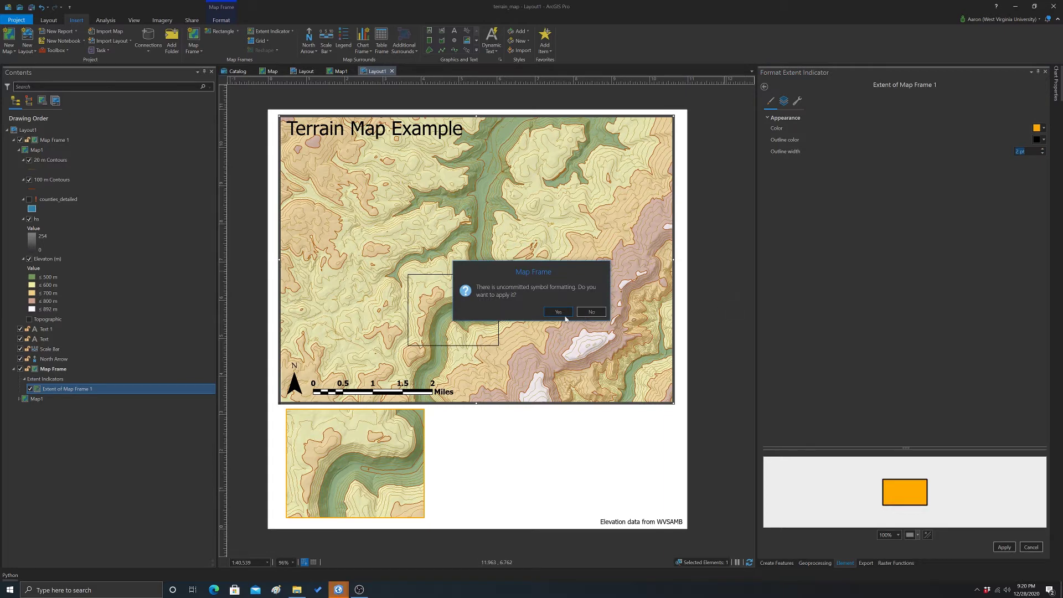
click(560, 313)
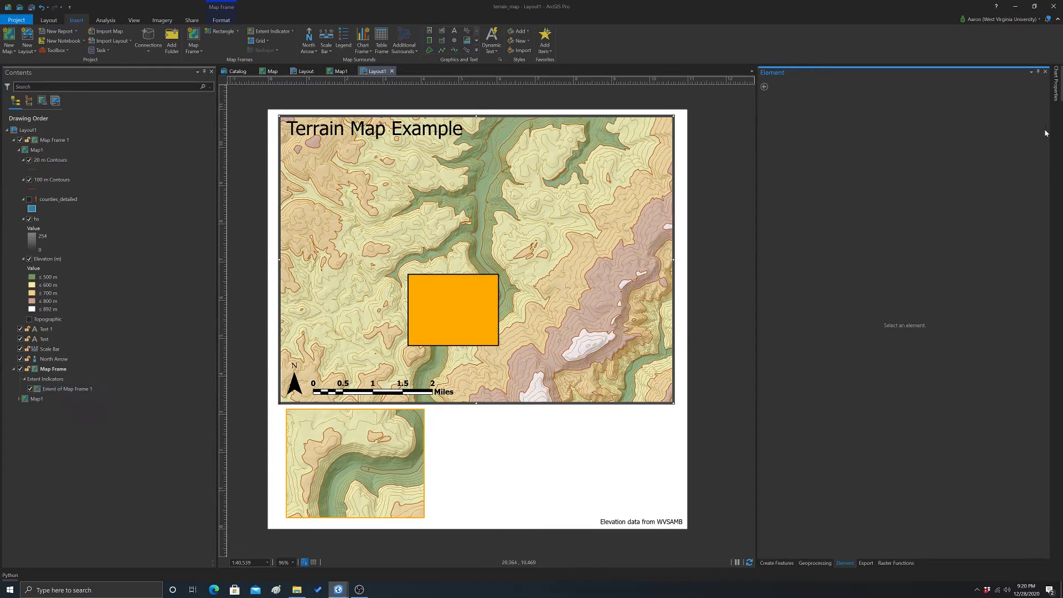
click(433, 300)
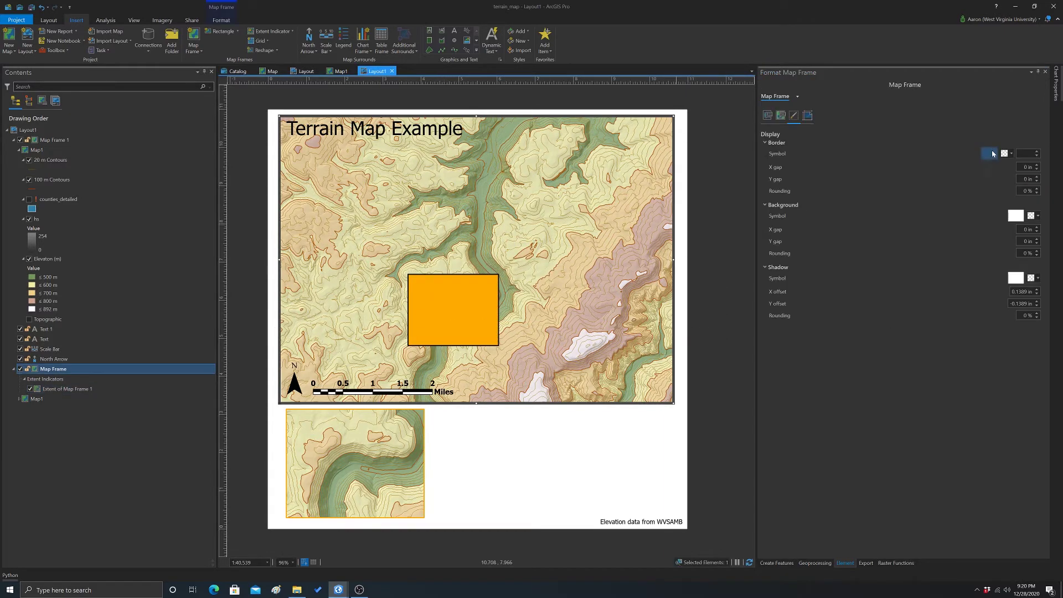
Change the extent indicator to No color fill with an orange outline, then clear the selection.
click(50, 389)
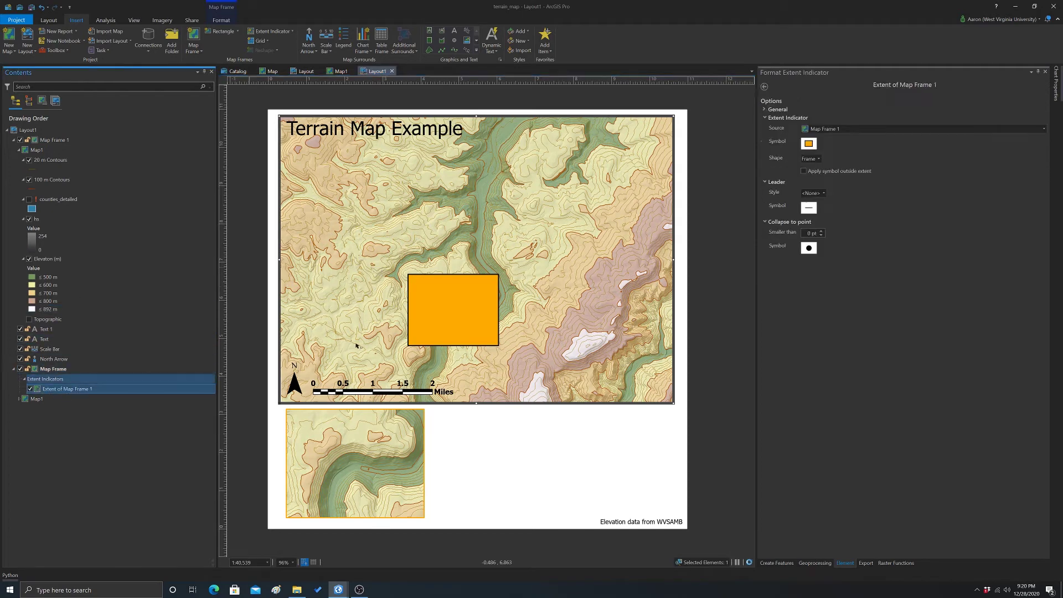
click(808, 144)
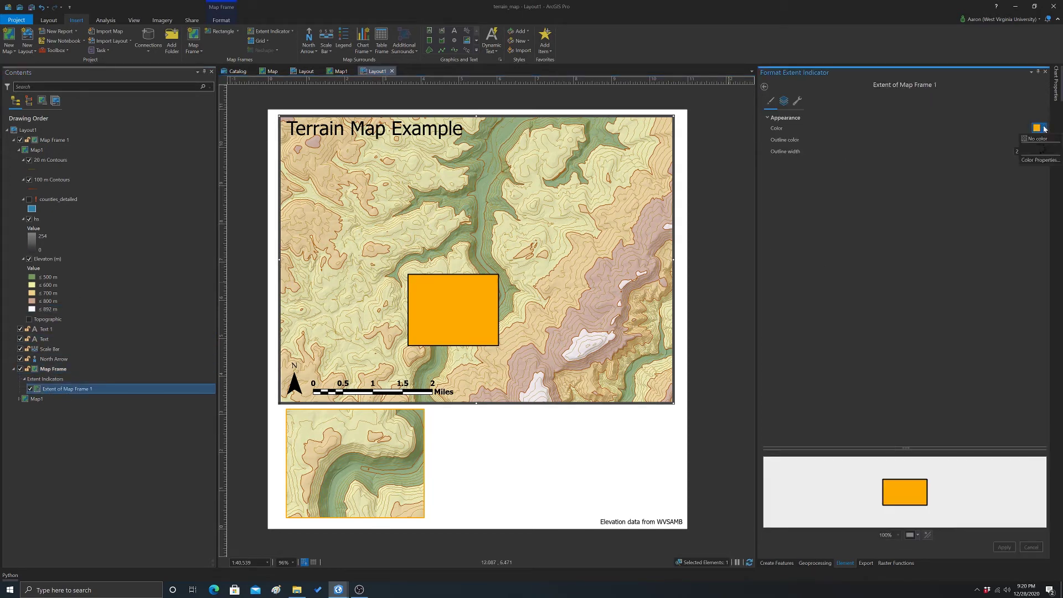
click(1041, 128)
click(981, 139)
click(1043, 141)
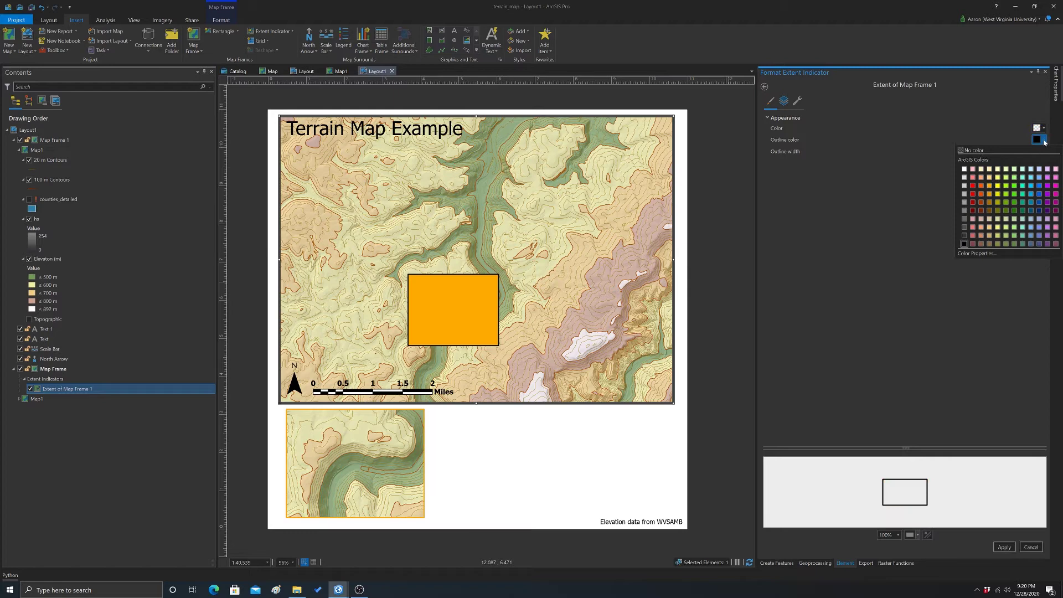
click(991, 192)
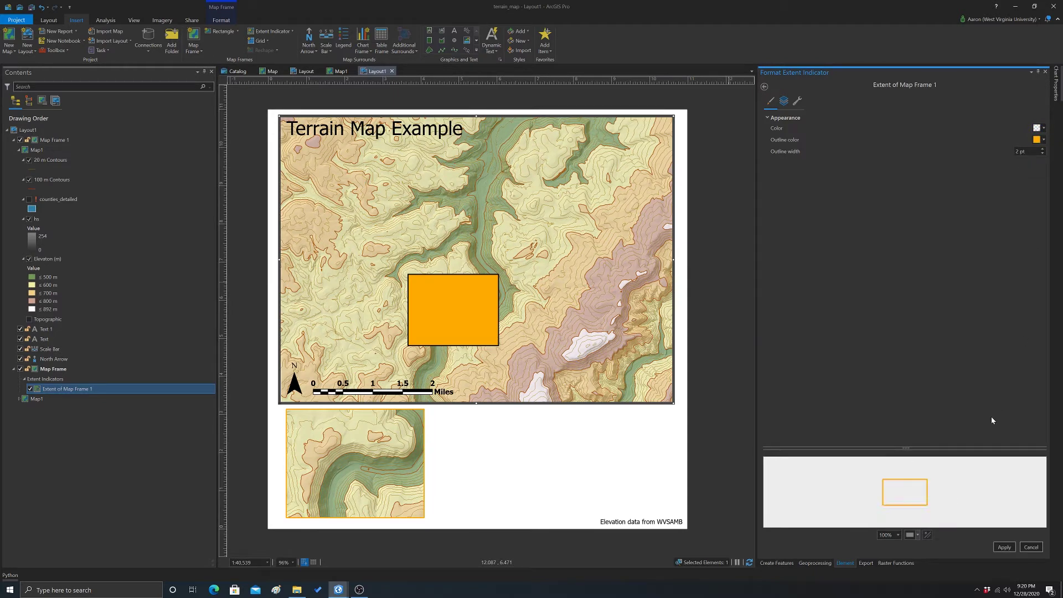
click(1003, 547)
click(720, 432)
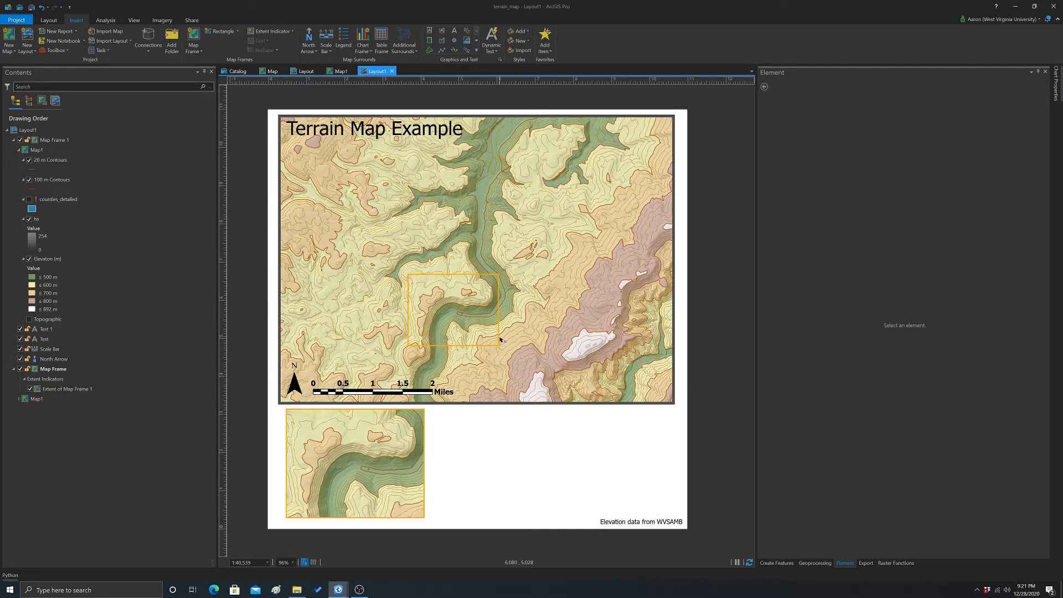
Zoom the inset to about 1:525 on the green-and-yellow elevation boundary.
click(326, 459)
right_click(348, 446)
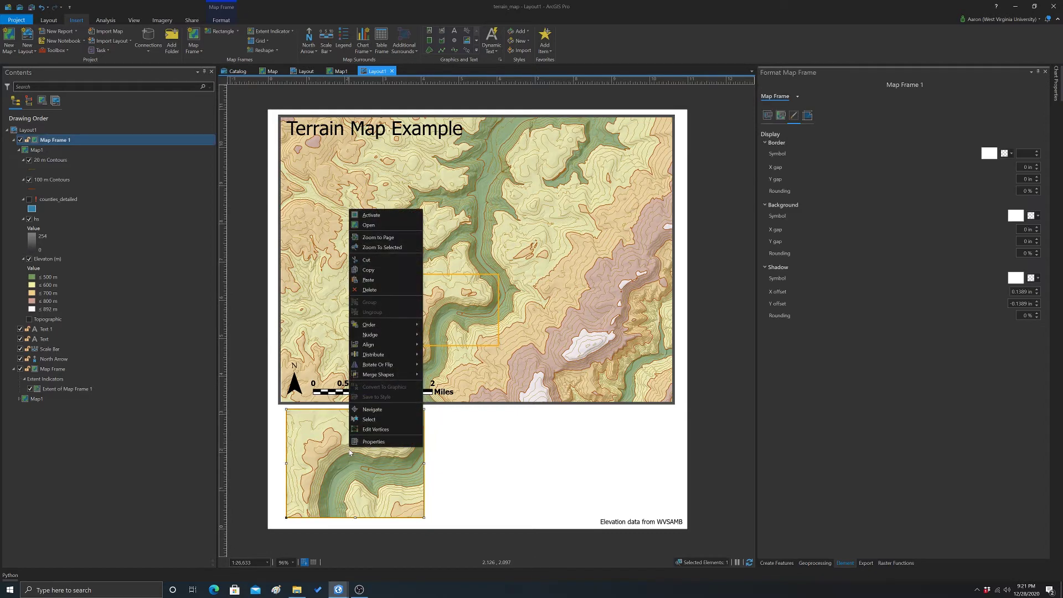
click(370, 215)
scroll(349, 468, up, 5)
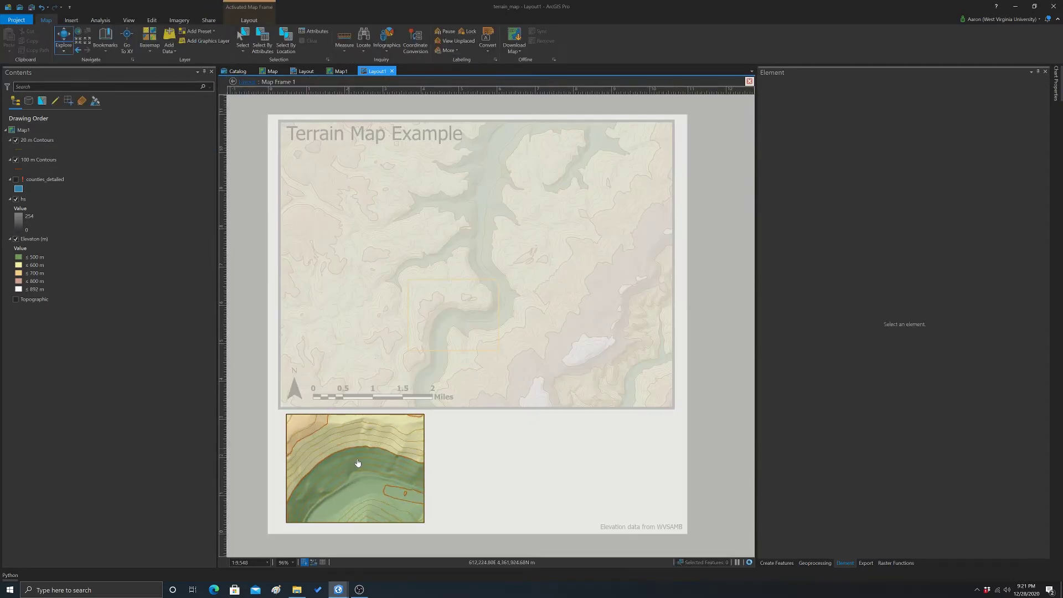
drag(372, 460, 250, 453)
drag(408, 458, 307, 435)
scroll(351, 458, up, 5)
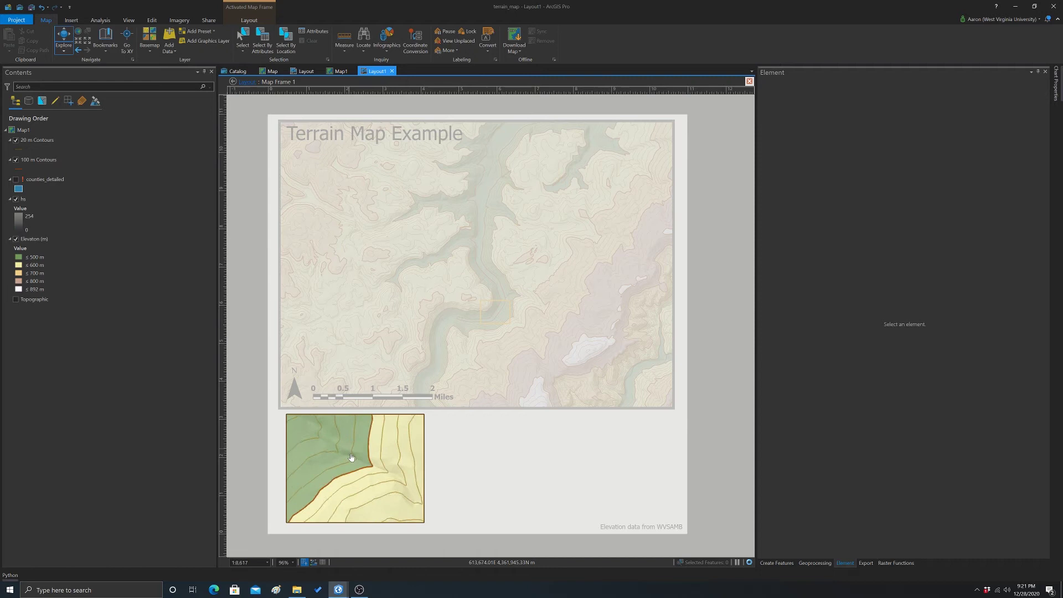
scroll(351, 457, up, 3)
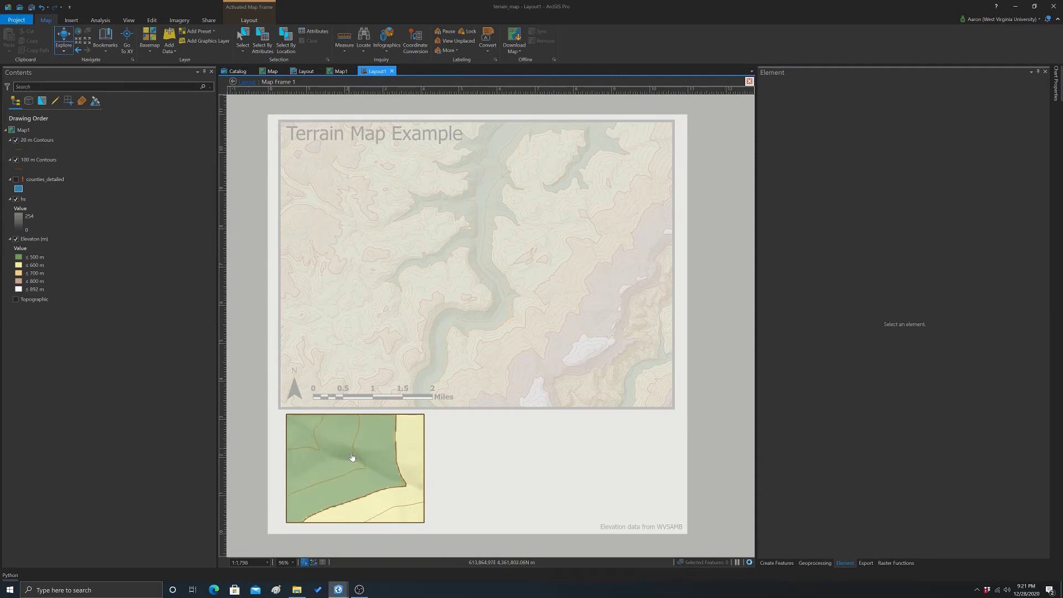
scroll(362, 454, up, 4)
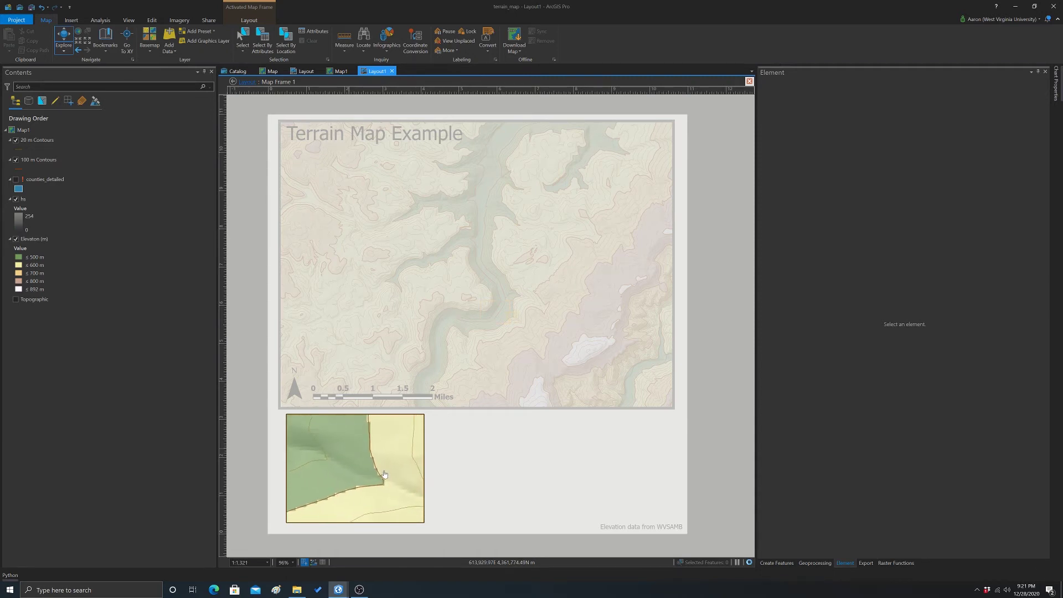
drag(376, 477, 361, 459)
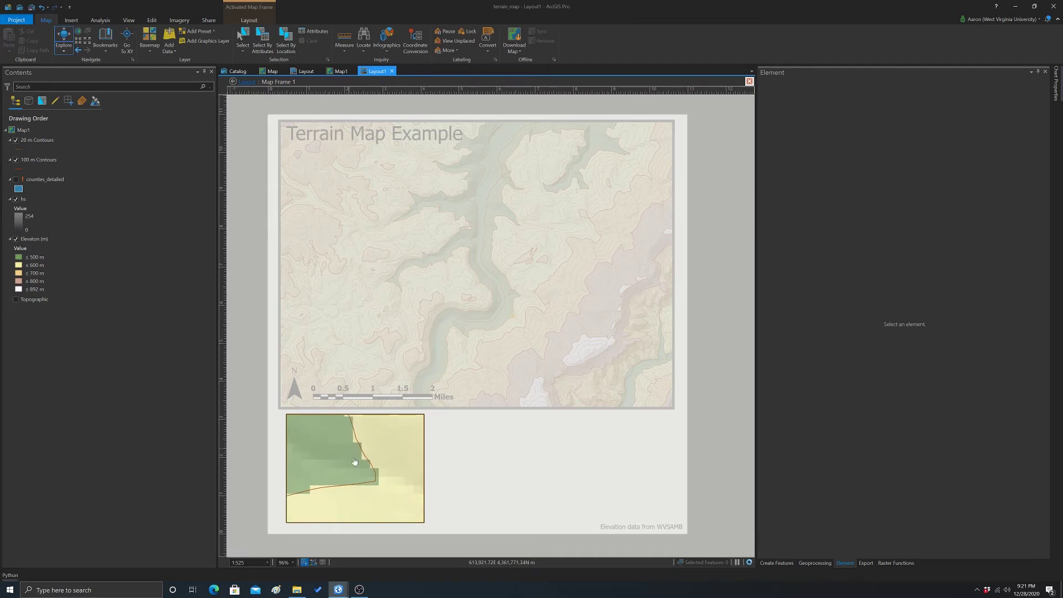
click(749, 82)
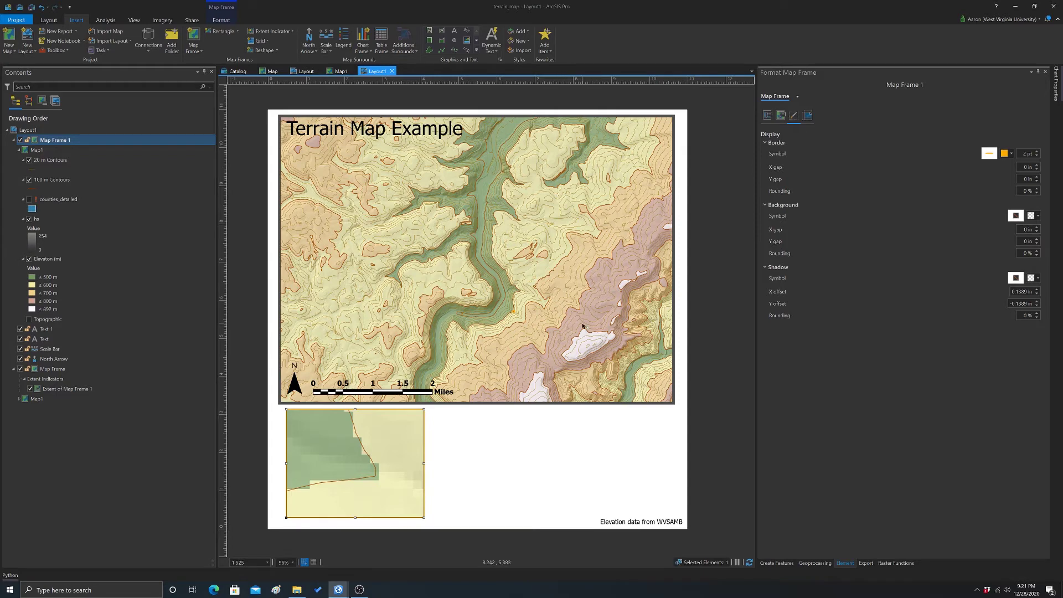
Make the extent indicator collapse to a point when smaller than 1 pt, shown as a red dot.
click(111, 389)
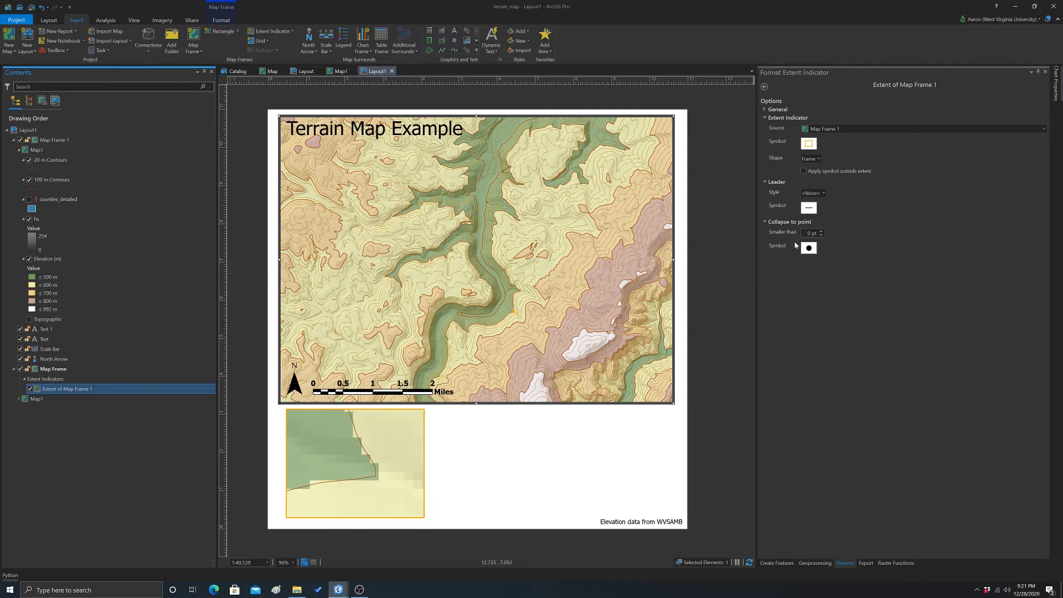
click(823, 232)
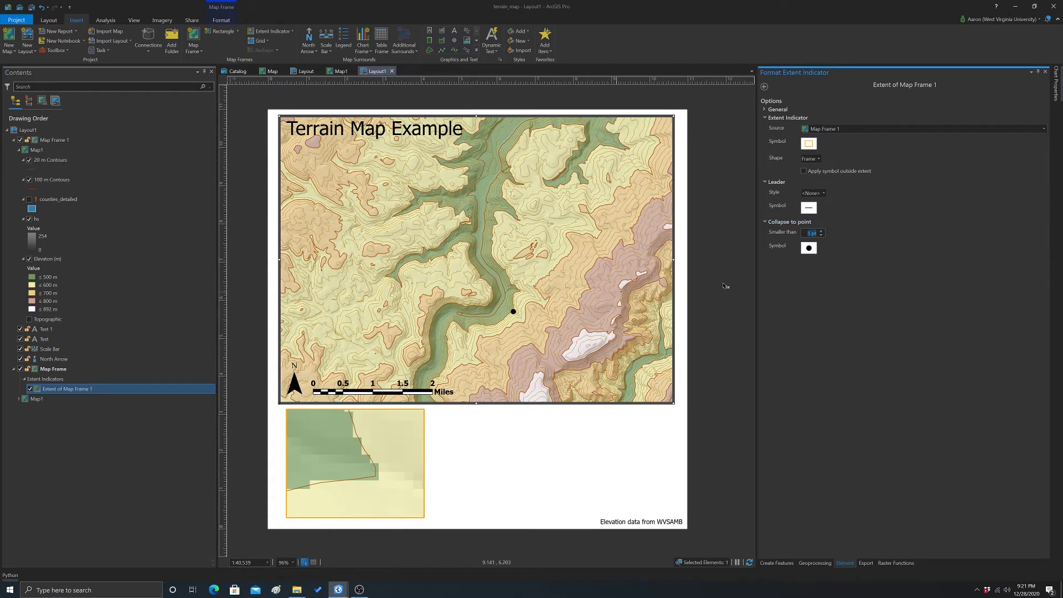
click(808, 248)
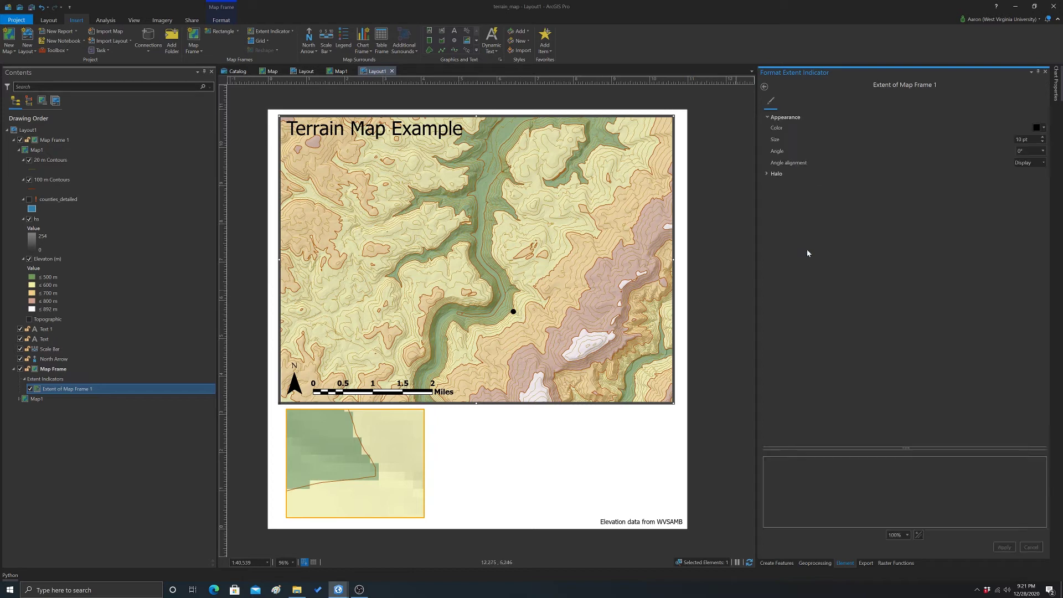
click(1046, 128)
click(971, 175)
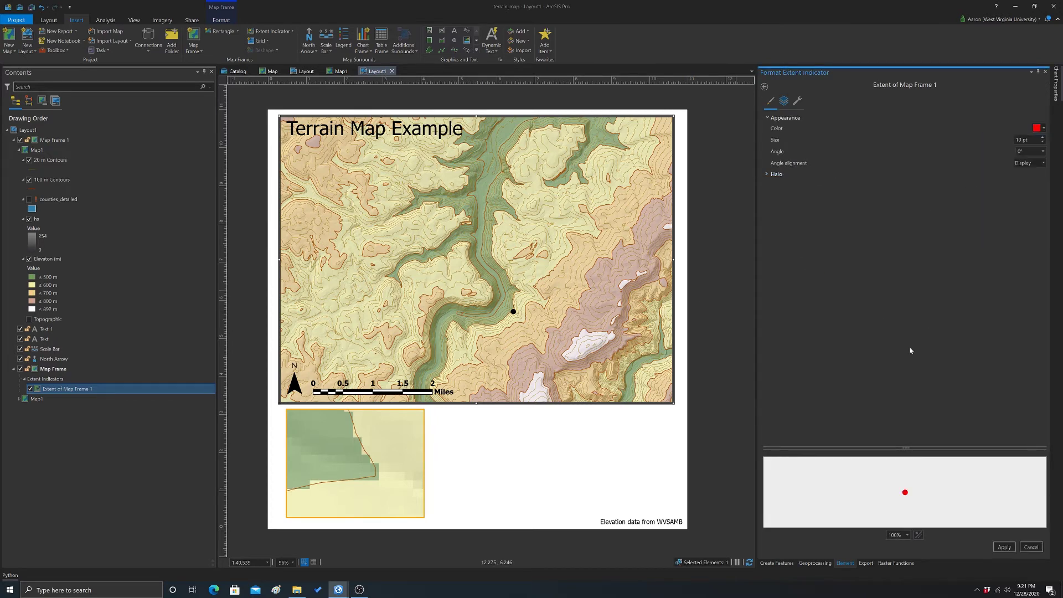
click(1004, 547)
Look through the red indicator dot's symbol layer, structure and marker type settings.
click(785, 101)
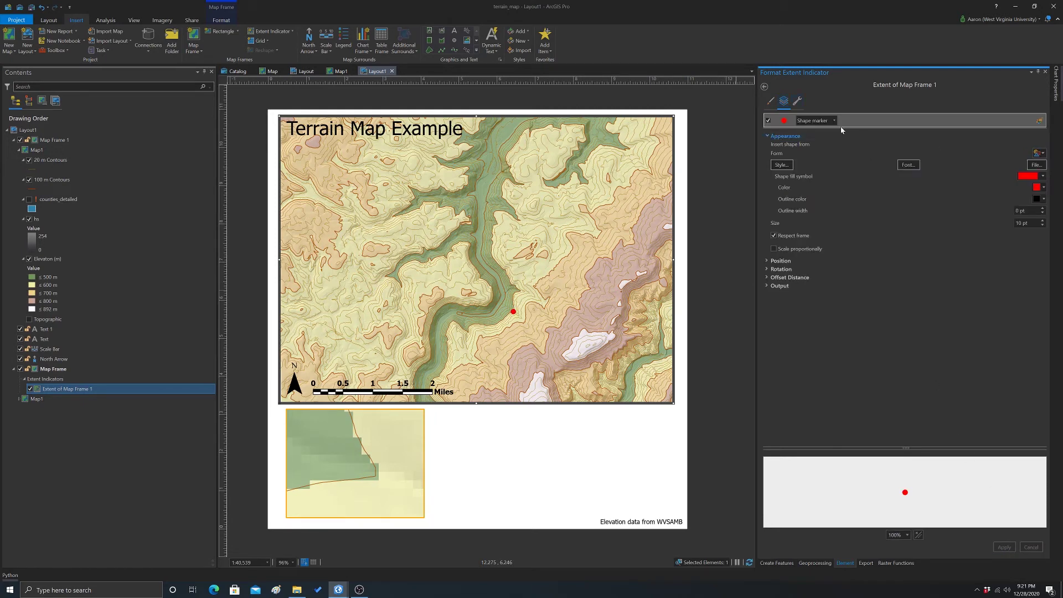
click(797, 101)
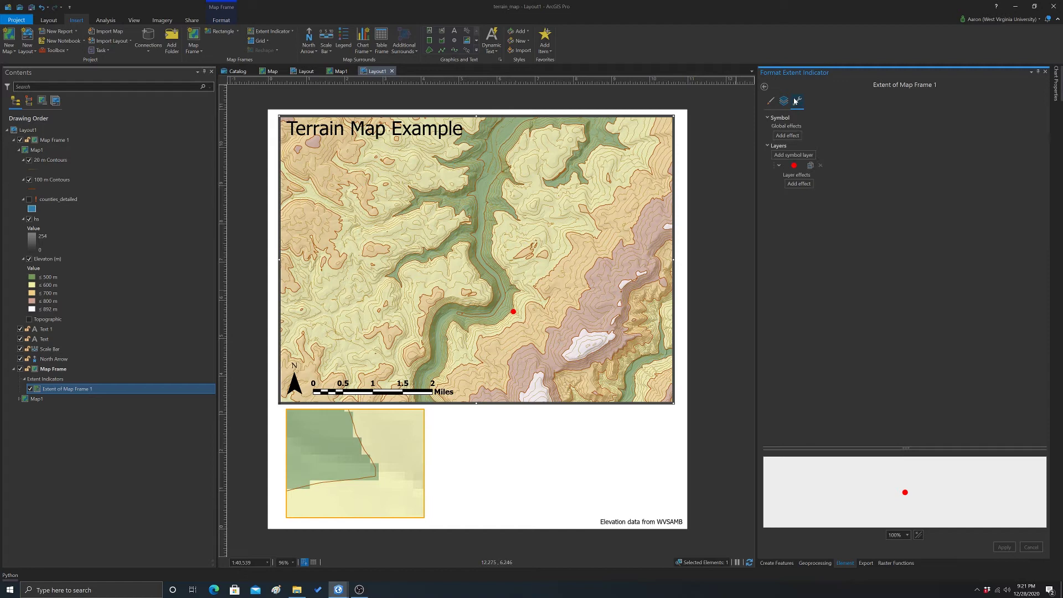
click(783, 101)
click(771, 101)
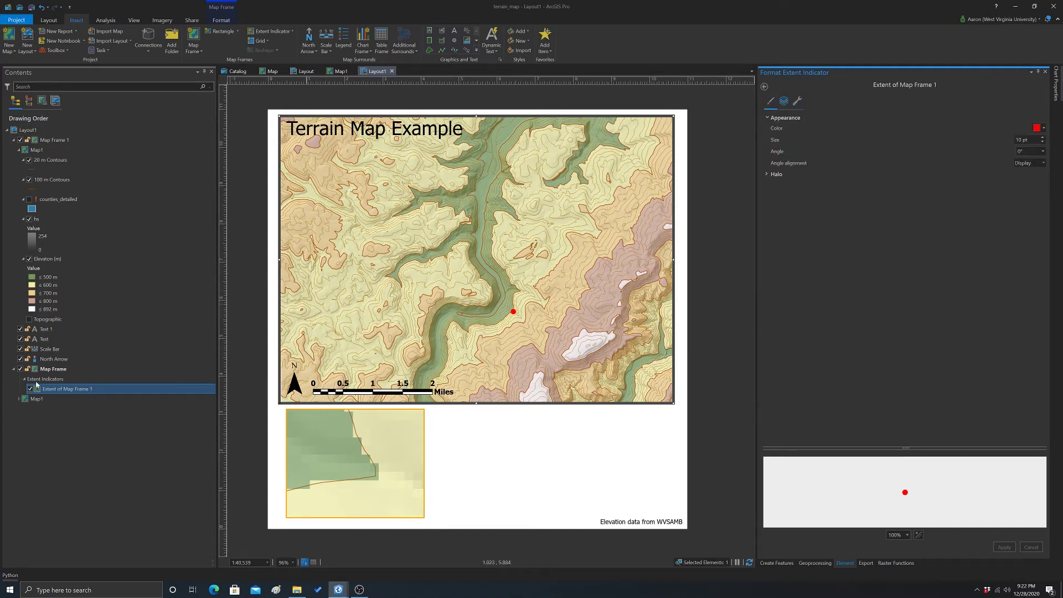
click(764, 87)
click(812, 251)
click(784, 101)
click(805, 122)
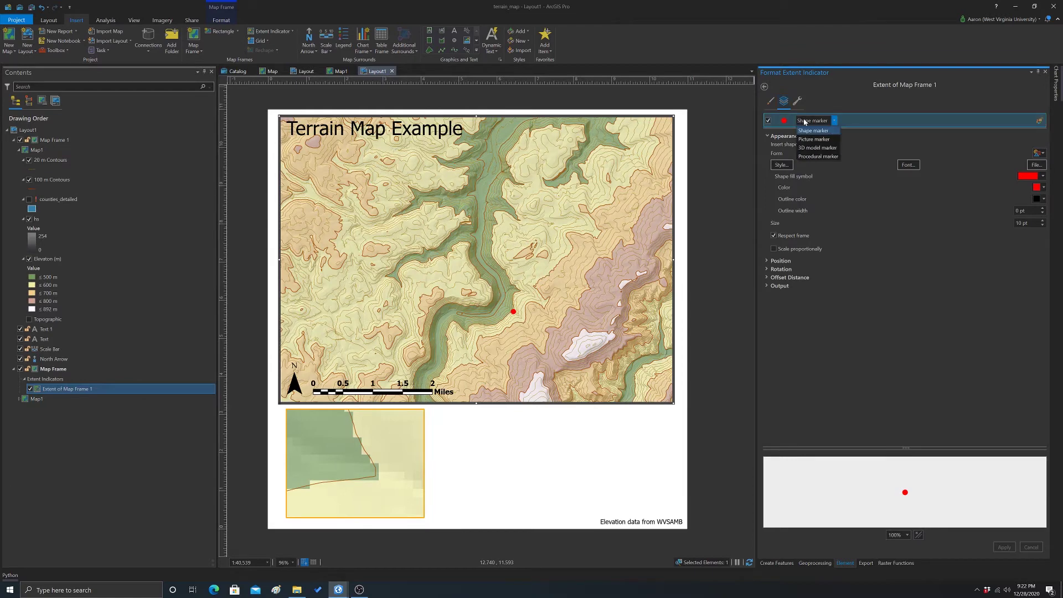
click(805, 122)
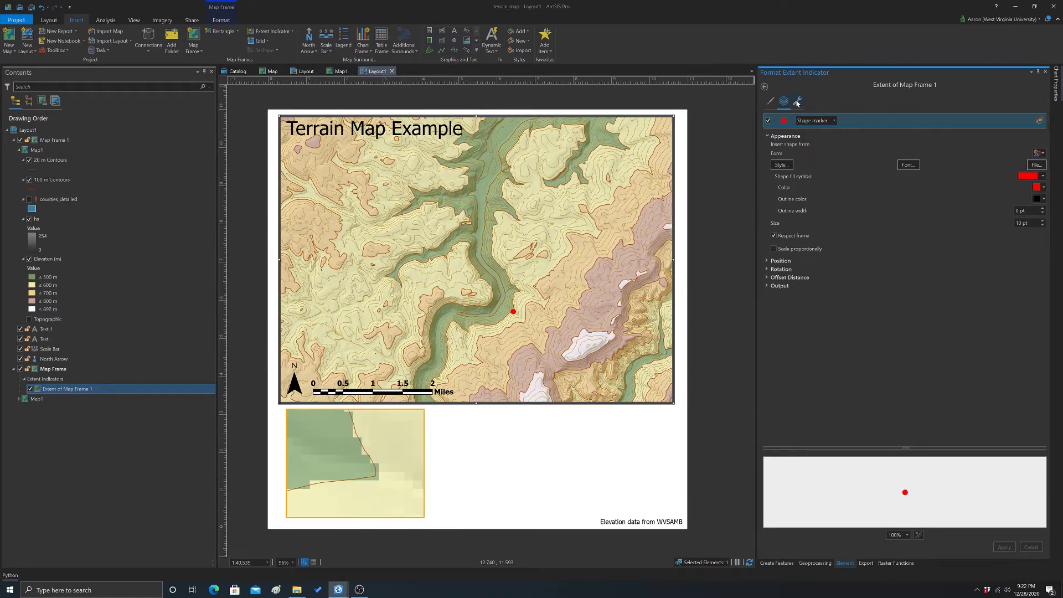
click(797, 102)
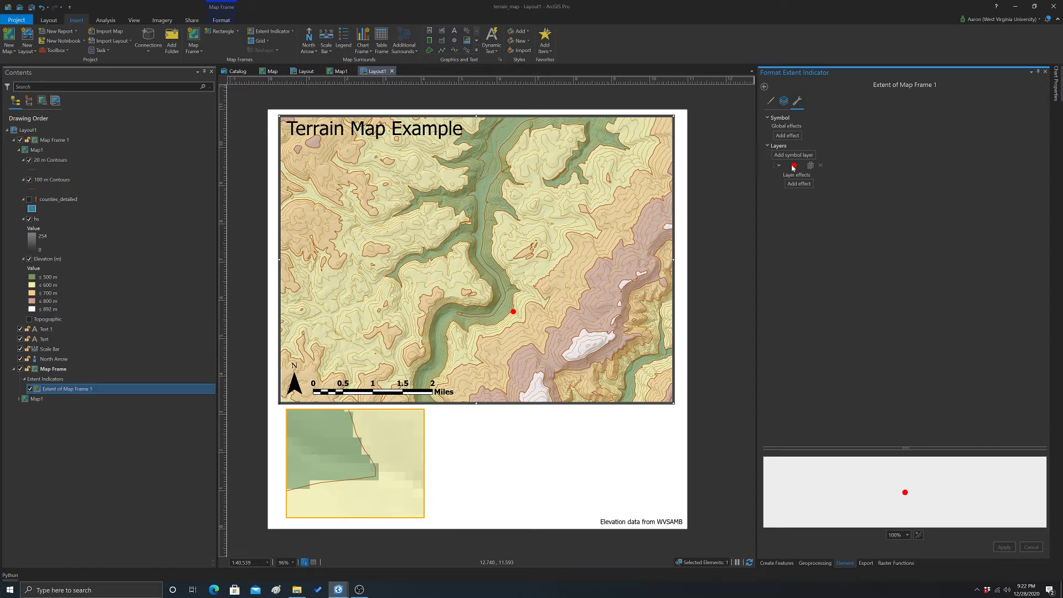
click(771, 104)
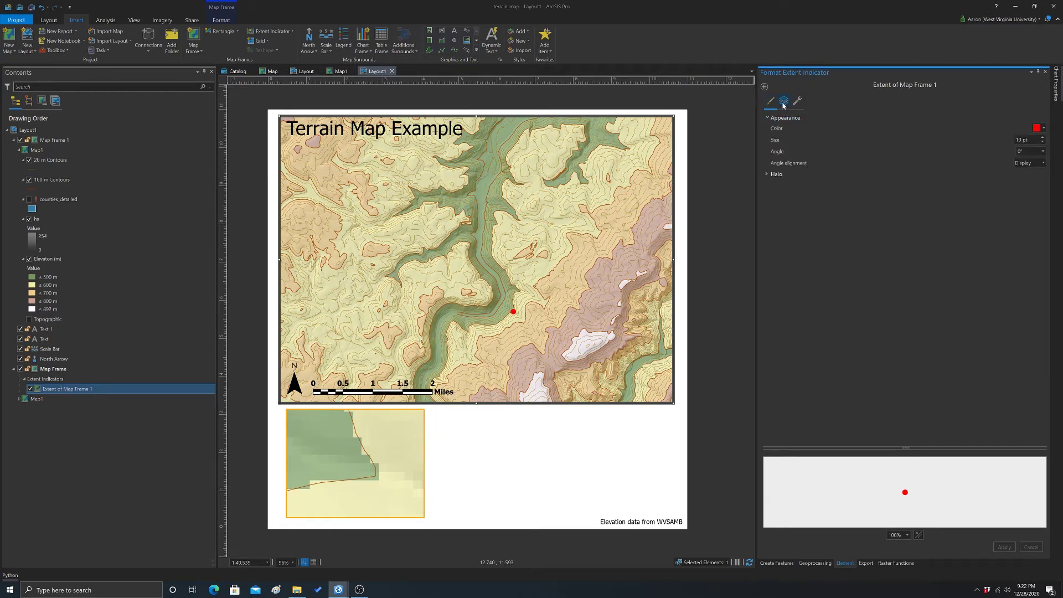
click(784, 104)
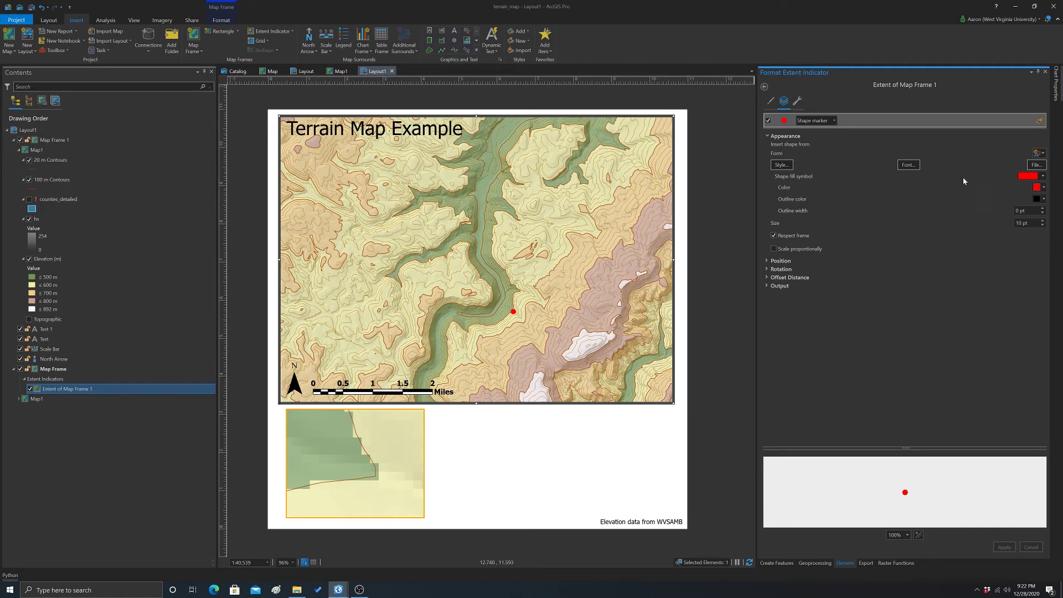
Make the main map's extent indicator a 14 pt red star and apply it.
click(1043, 154)
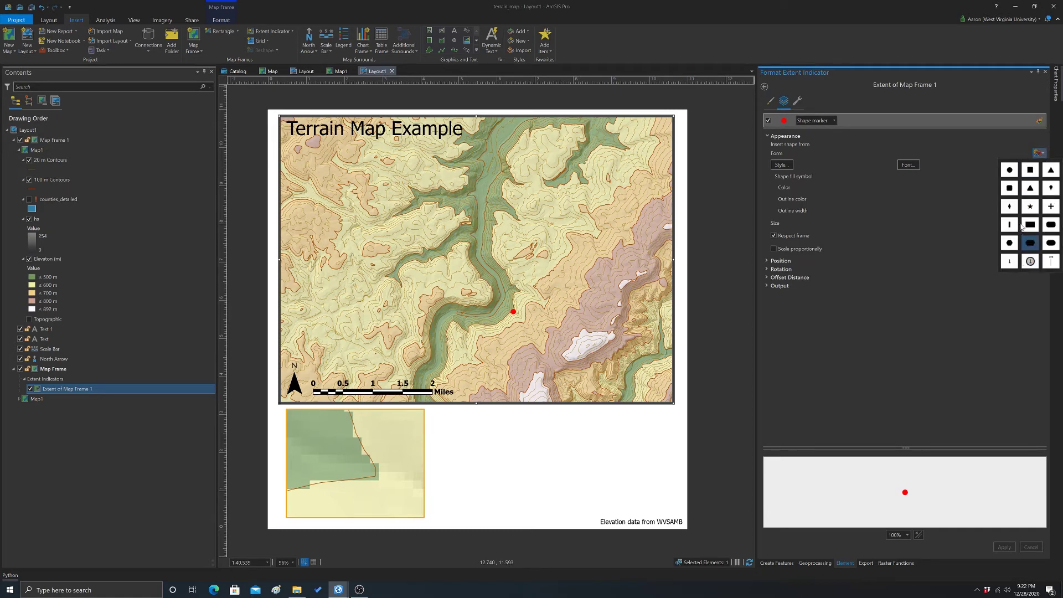
click(1028, 208)
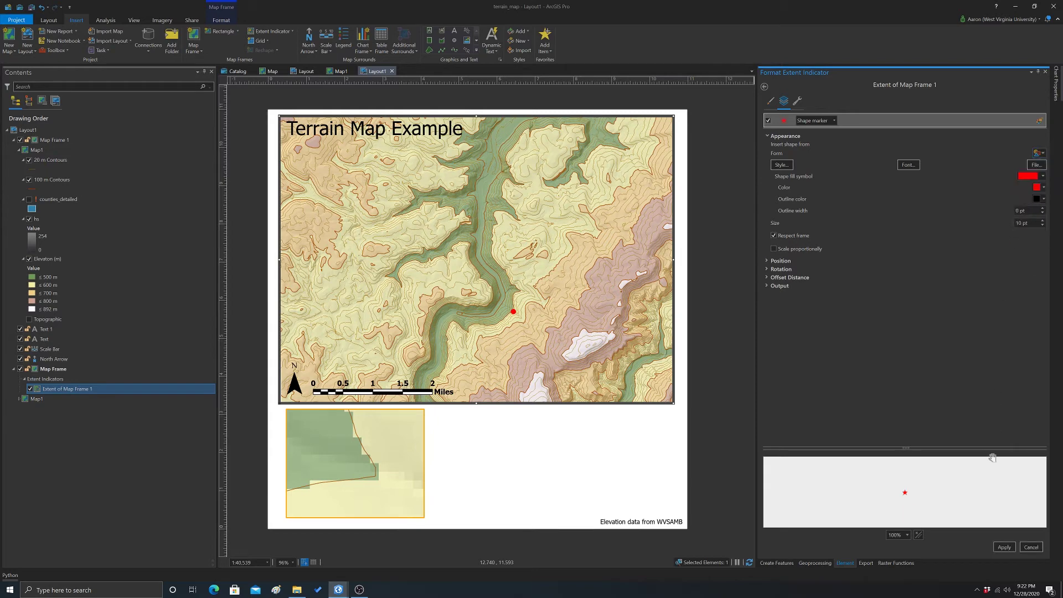
click(1005, 548)
click(1043, 221)
click(1042, 220)
click(1005, 548)
click(731, 347)
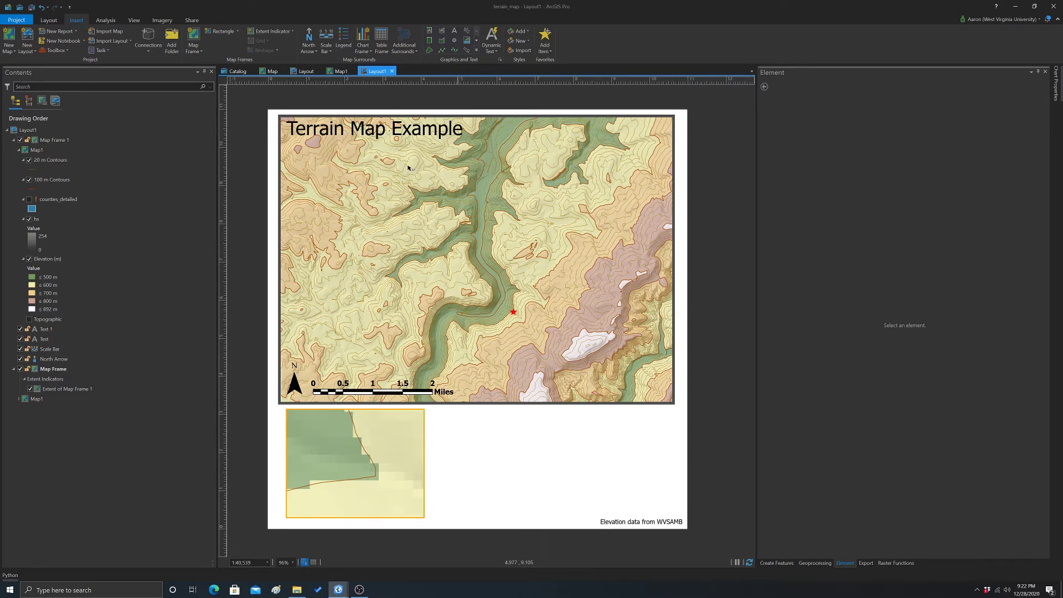
On the election map, turn off the Republican Win % and Democrat Win % layers.
click(267, 72)
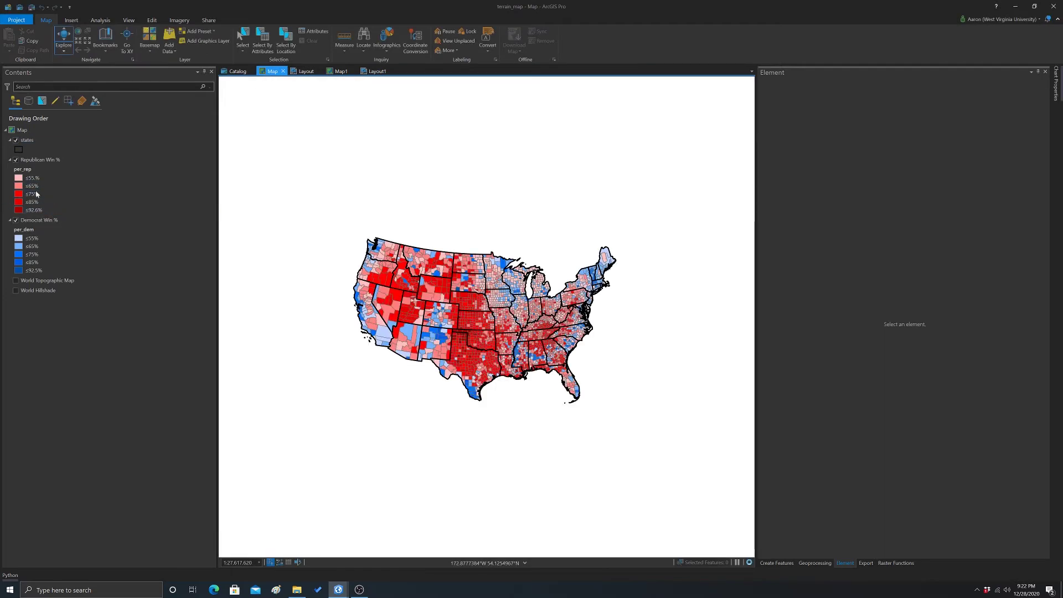
click(15, 160)
click(14, 223)
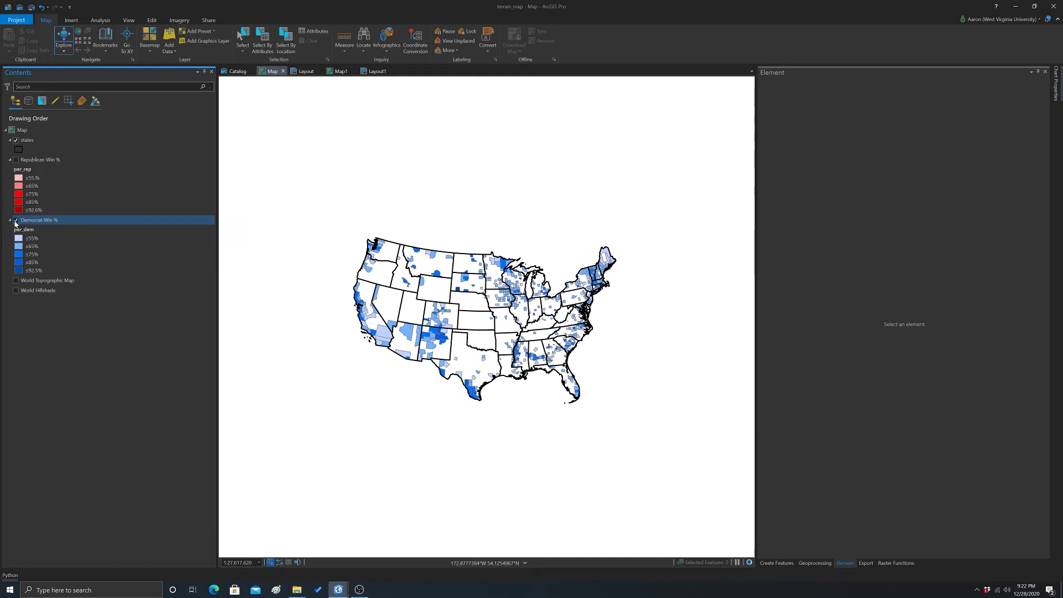
click(15, 221)
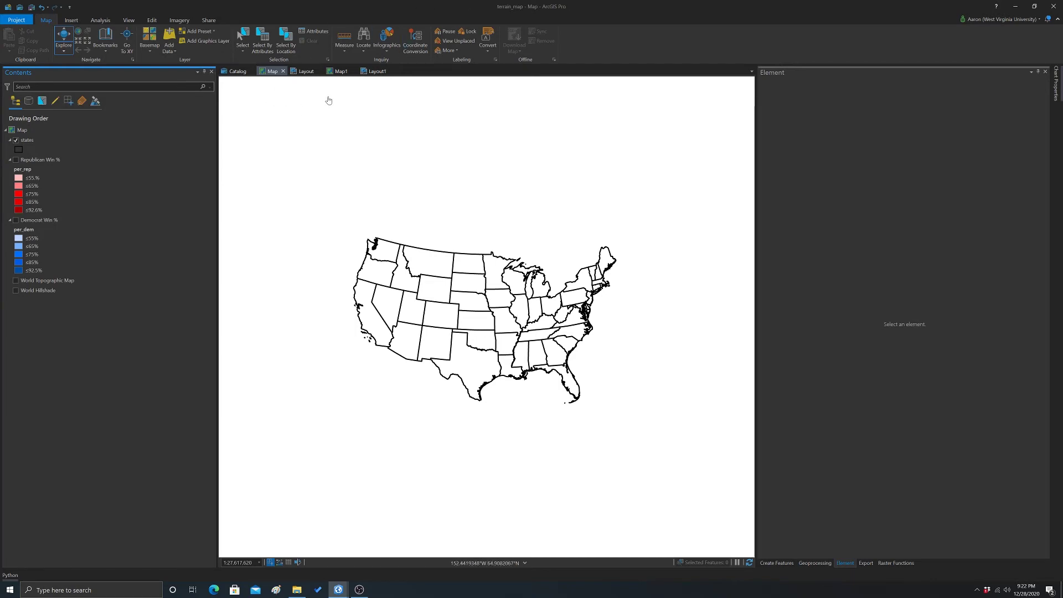
Insert a map frame of the US states map at Layout1's lower right.
click(370, 71)
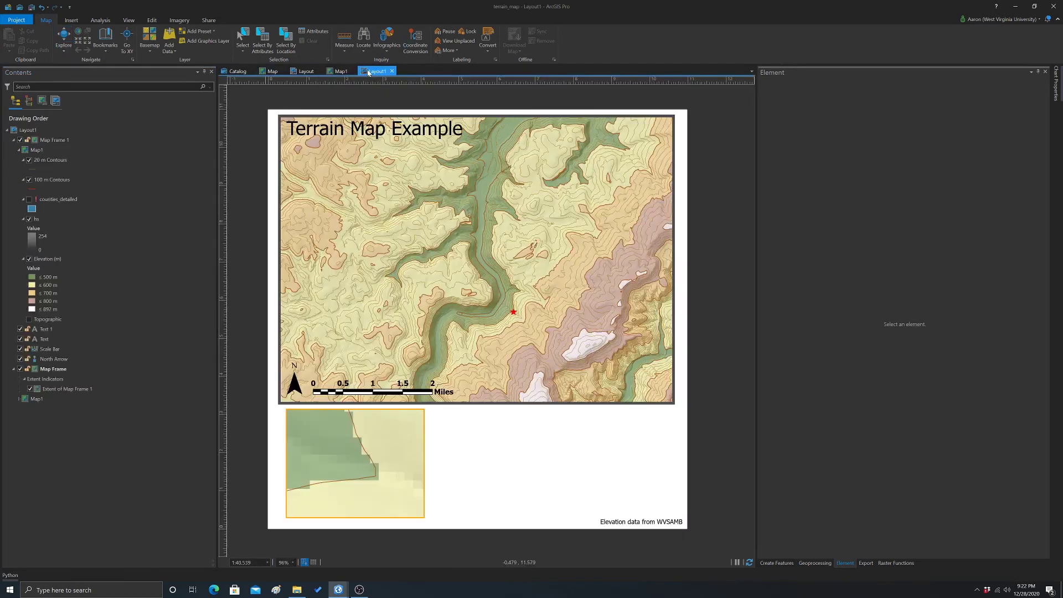
click(77, 20)
click(198, 52)
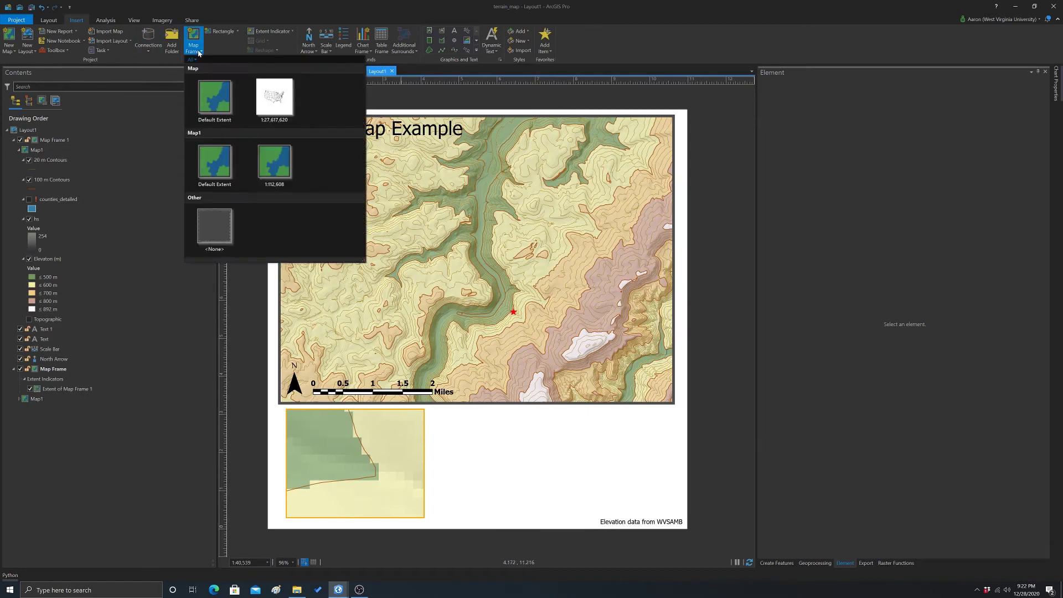
click(274, 97)
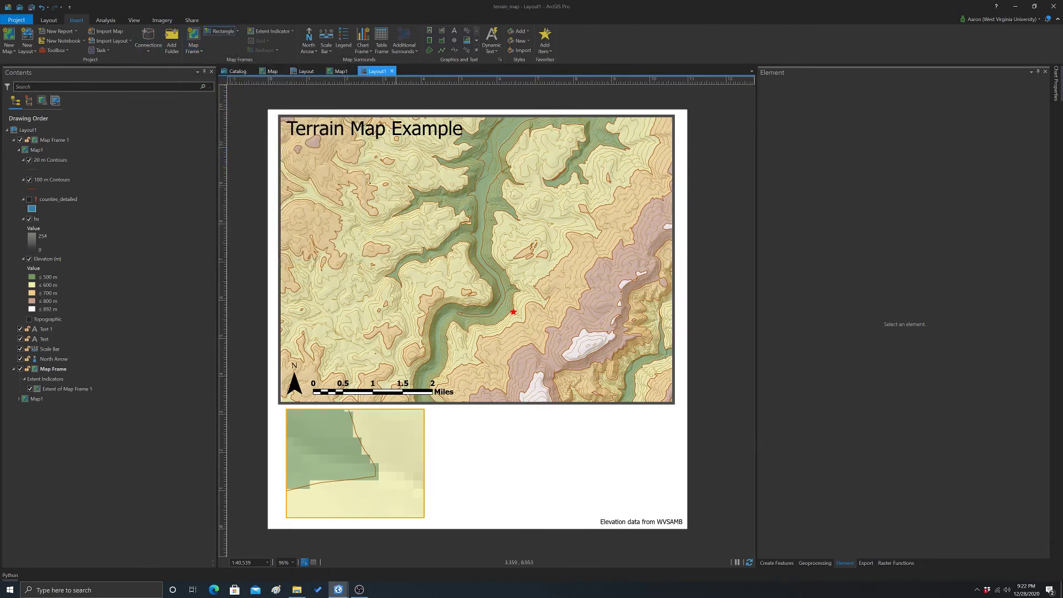
drag(498, 419, 675, 513)
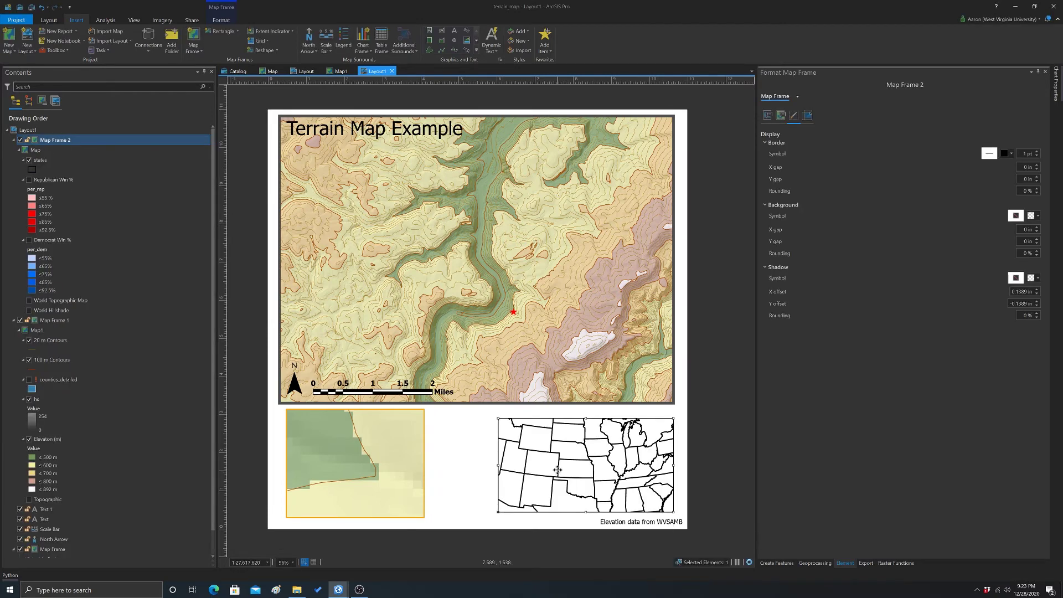
Fit the contiguous US states inside Map Frame 2 at about 1:50,826,896.
right_click(553, 464)
click(574, 227)
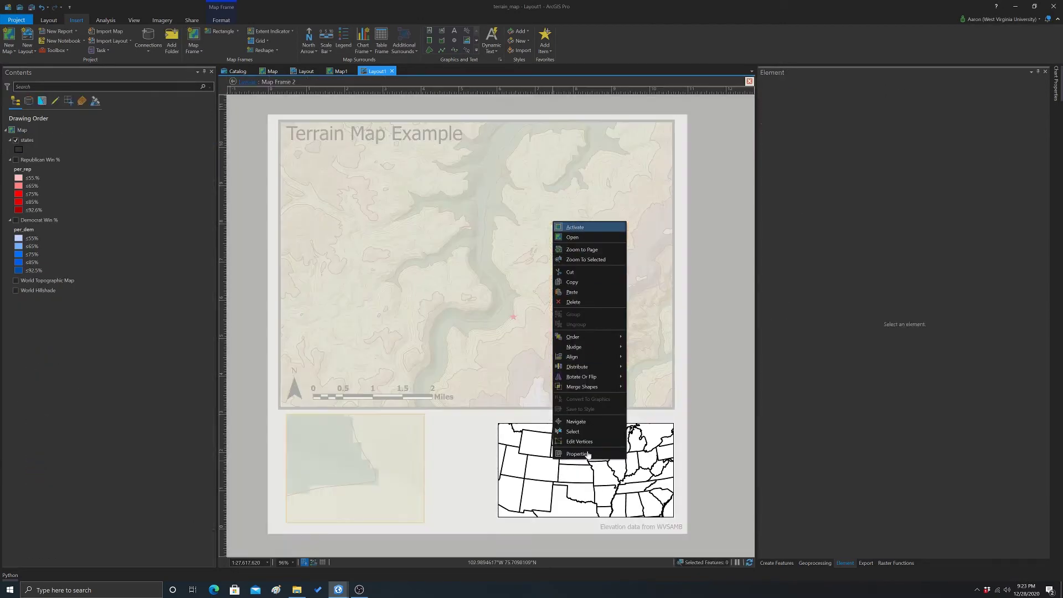
scroll(581, 474, down, 5)
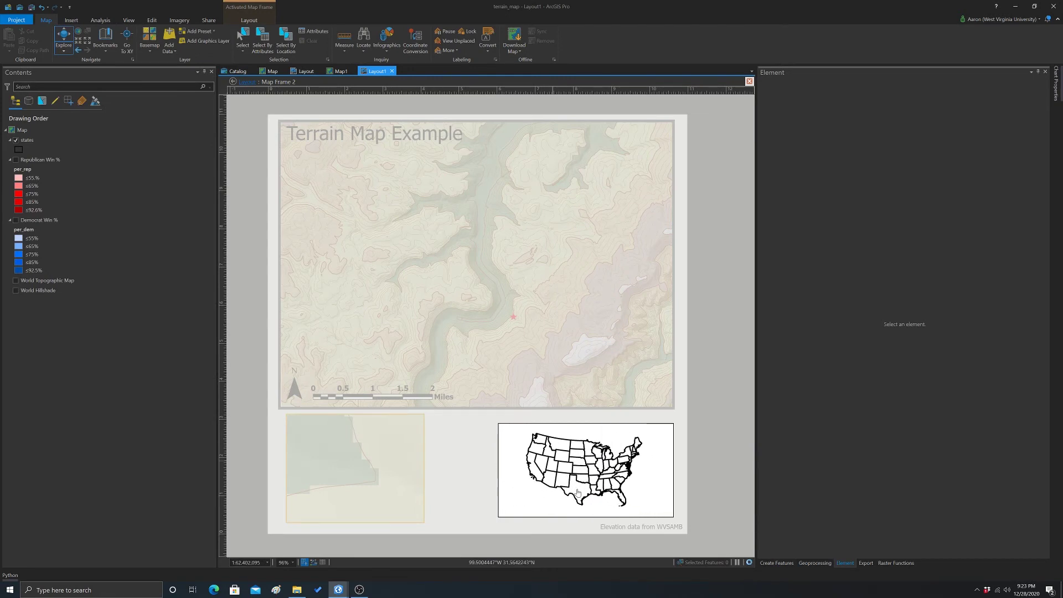
scroll(578, 491, up, 1)
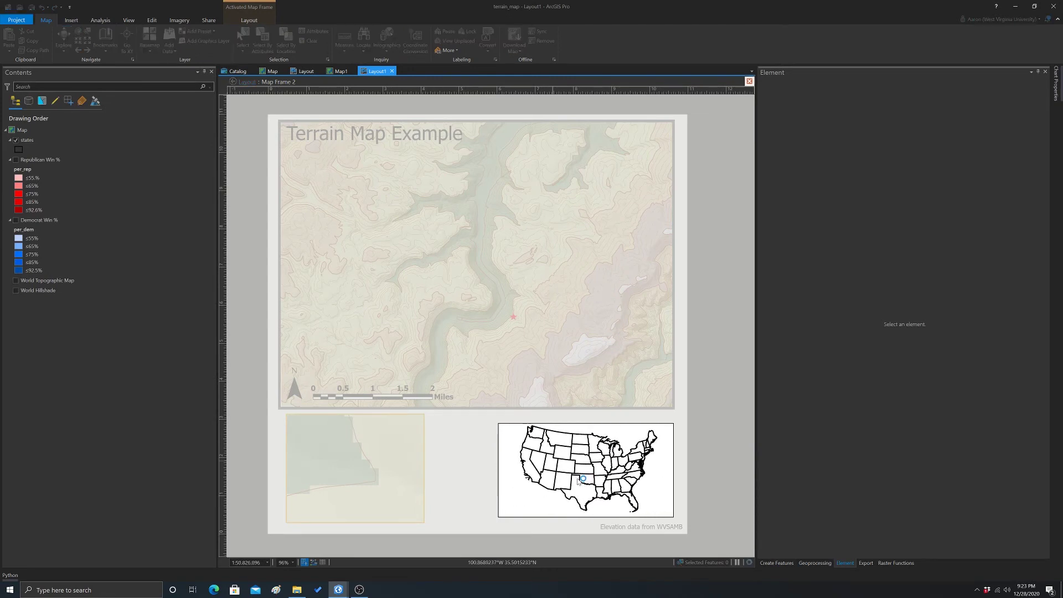
click(750, 82)
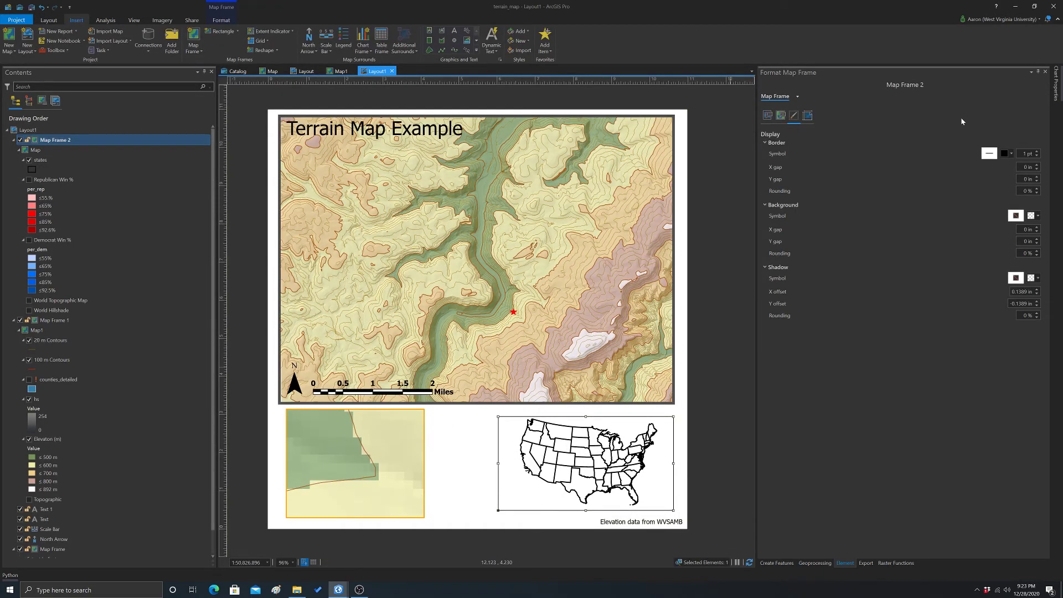
Set the US map frame's border colour to No color.
click(1013, 154)
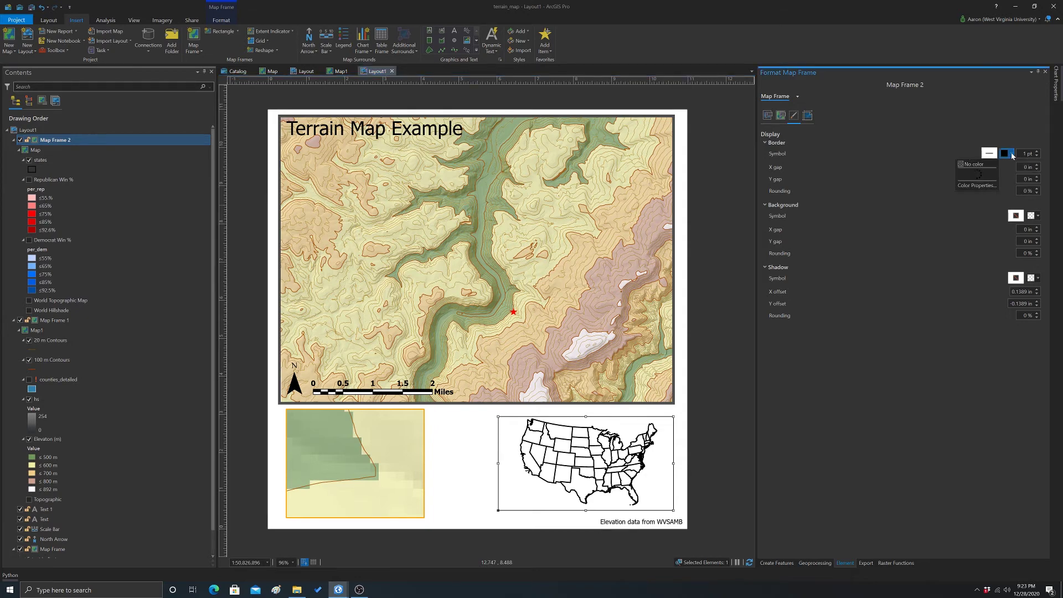
click(971, 165)
click(725, 468)
click(592, 454)
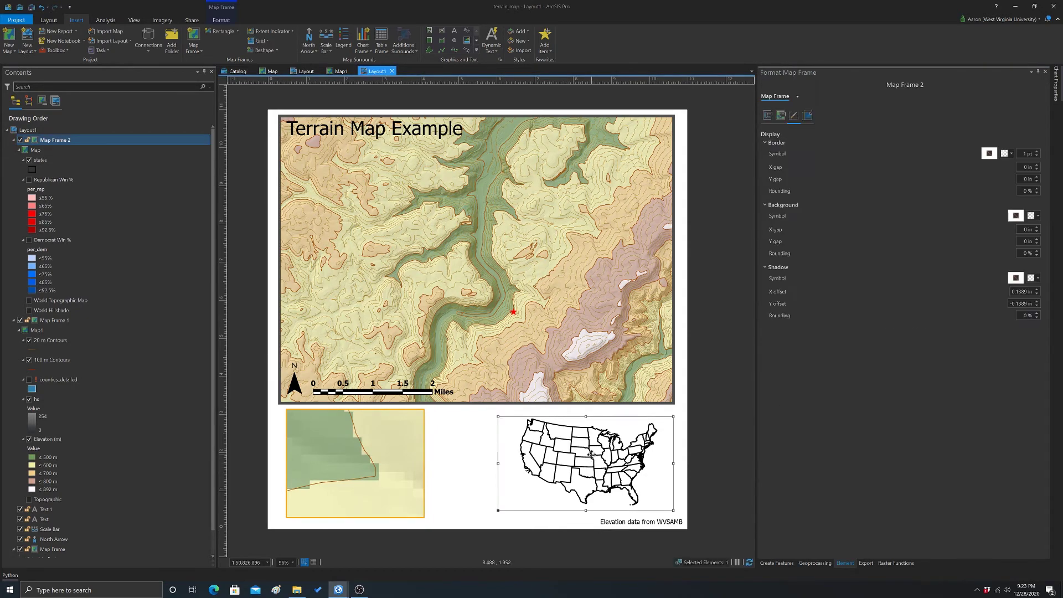
Give the states a grey fill with 1 pt black outlines and apply it.
click(30, 171)
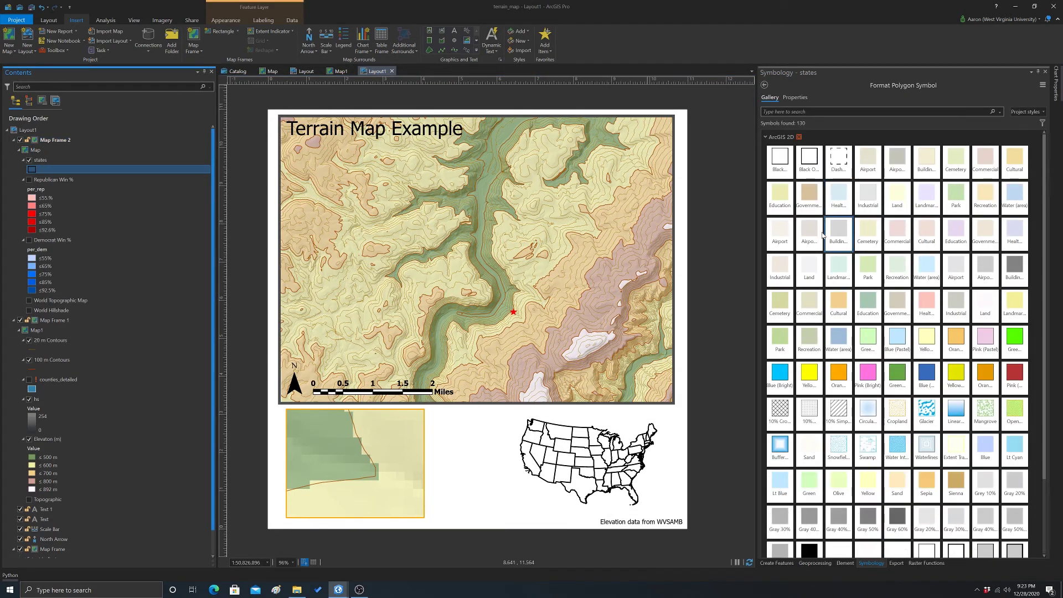
click(795, 97)
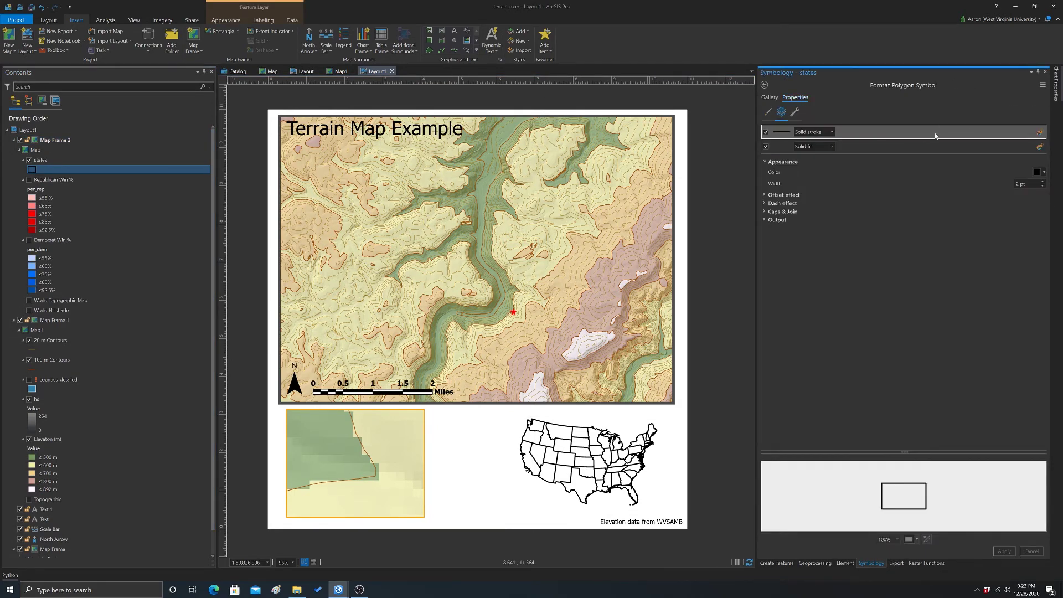
click(1044, 173)
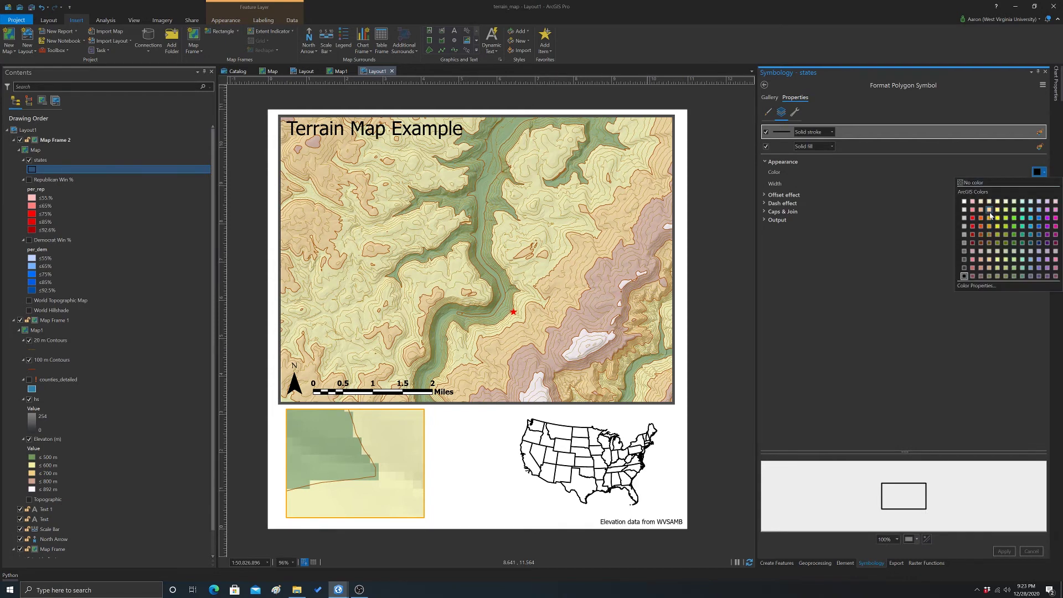
click(965, 235)
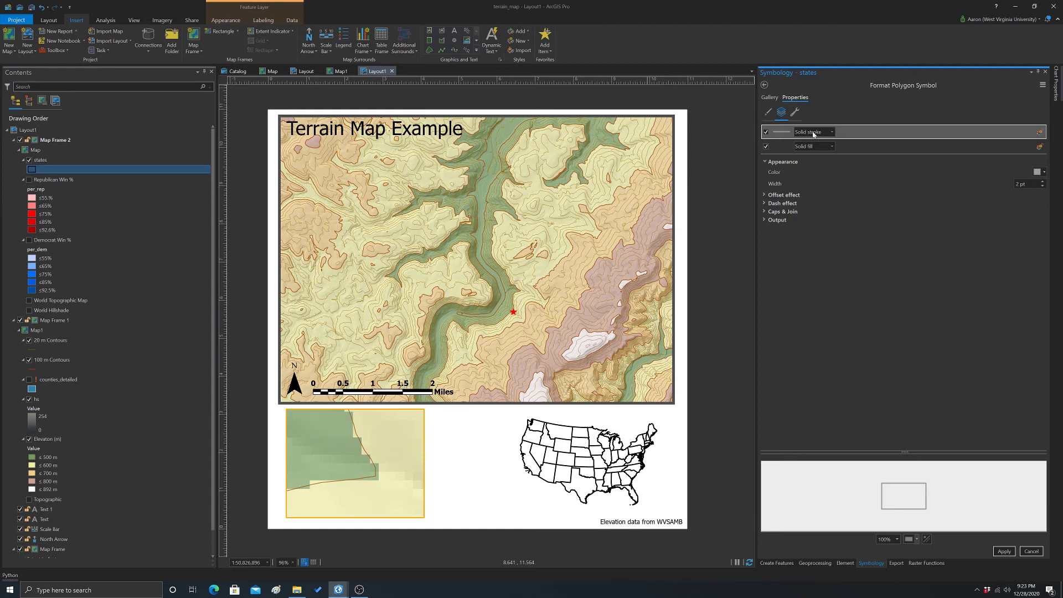
click(782, 147)
click(1039, 172)
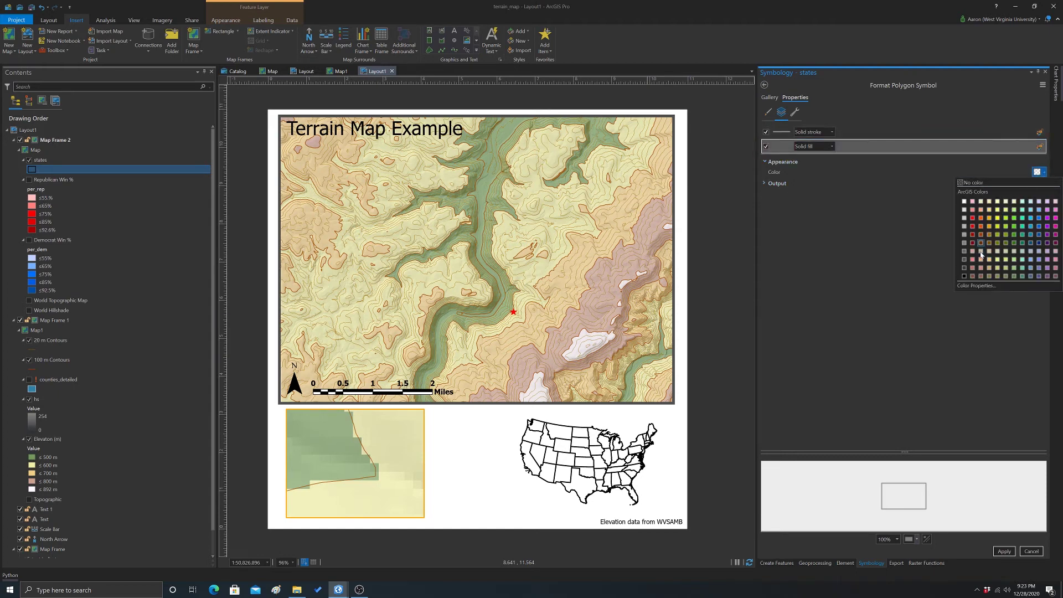
click(965, 252)
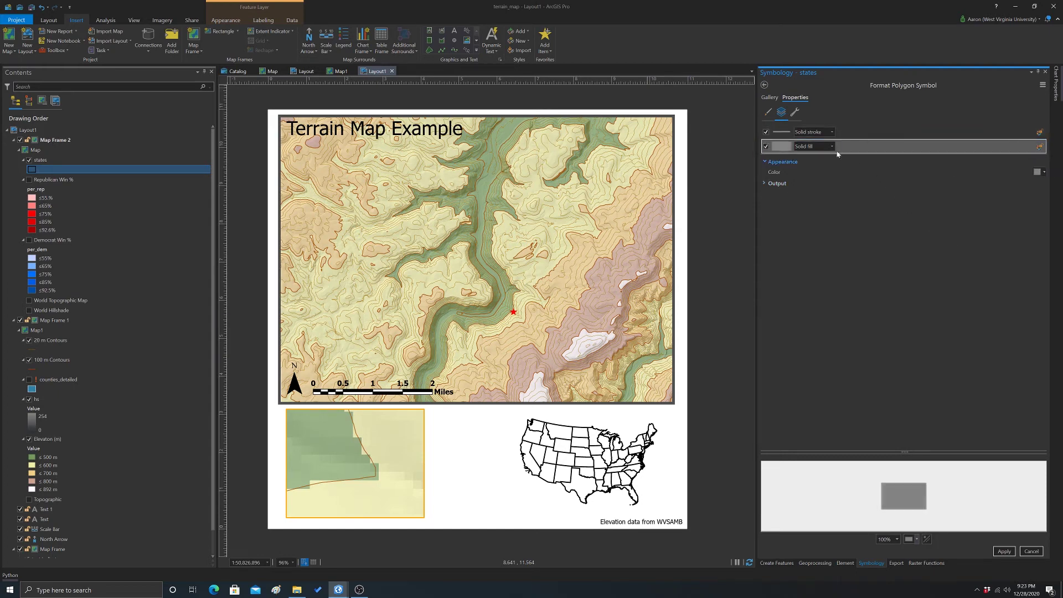
click(886, 132)
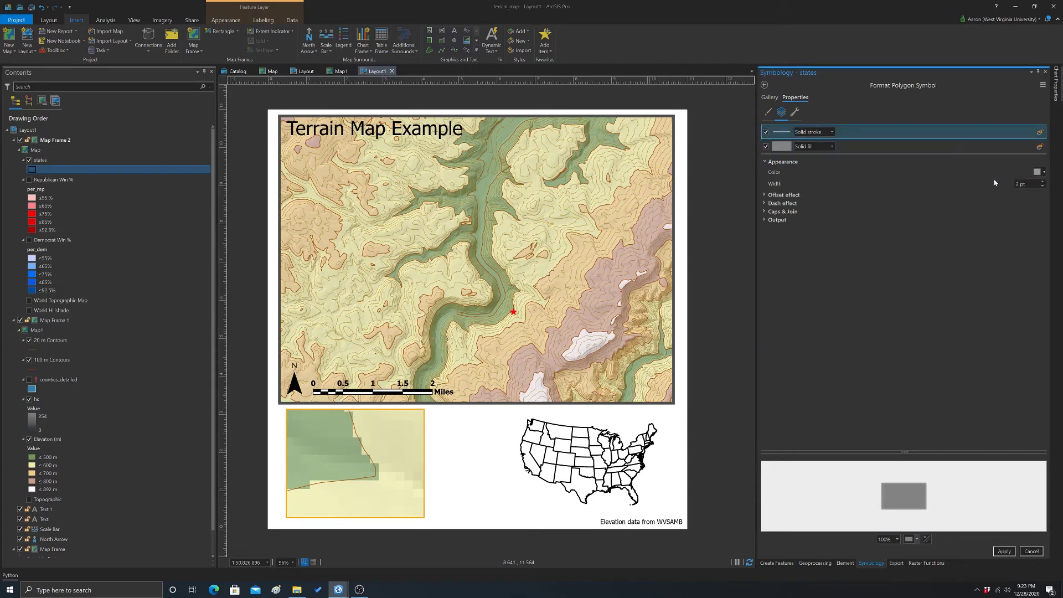
click(1038, 172)
click(964, 275)
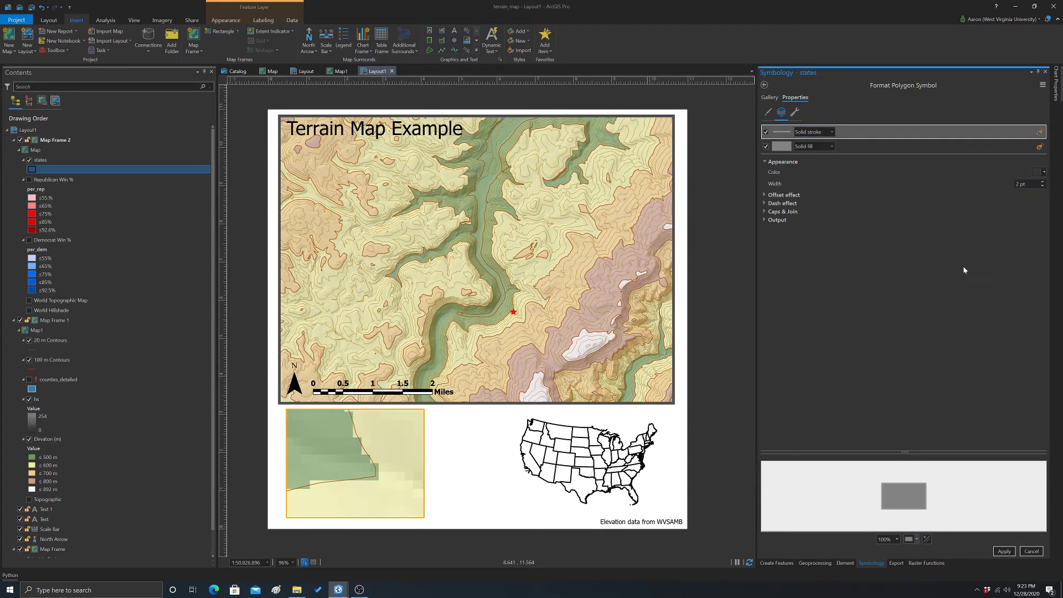
click(1043, 186)
click(1004, 551)
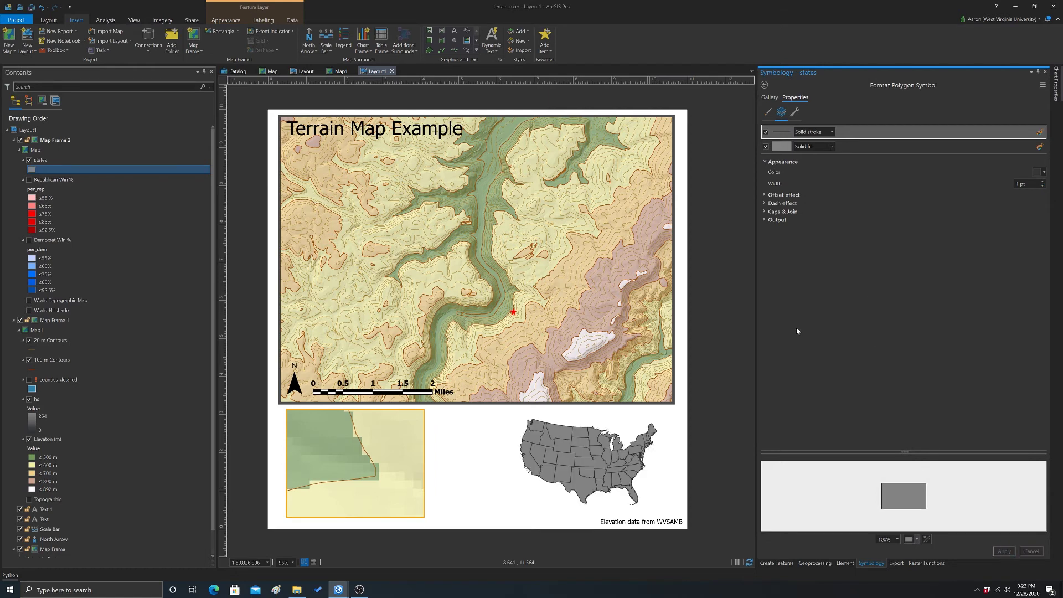
Add an extent indicator for the main terrain map frame to Map Frame 2.
click(603, 431)
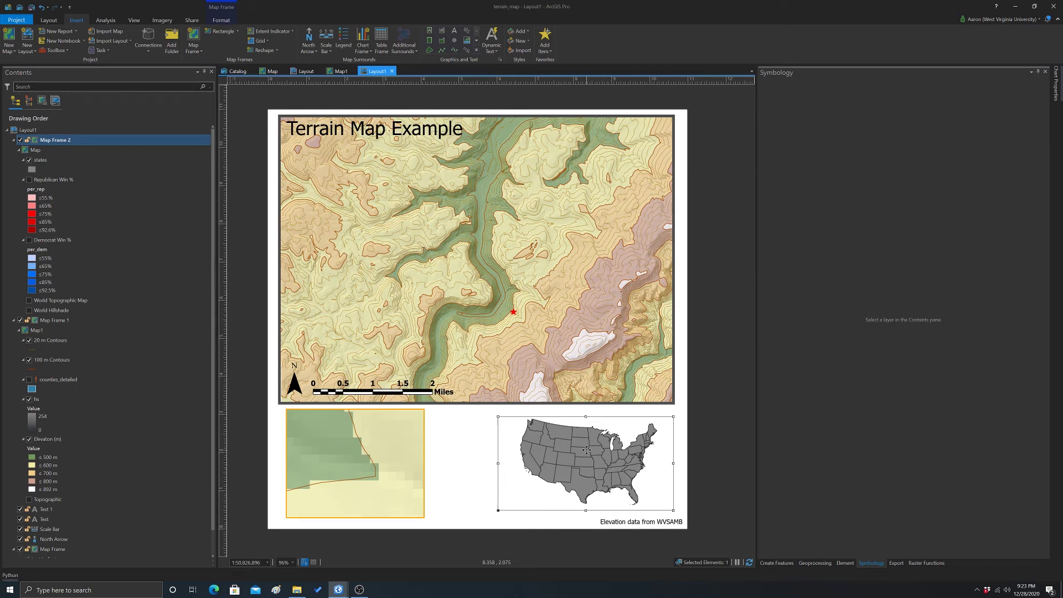
drag(587, 450, 586, 446)
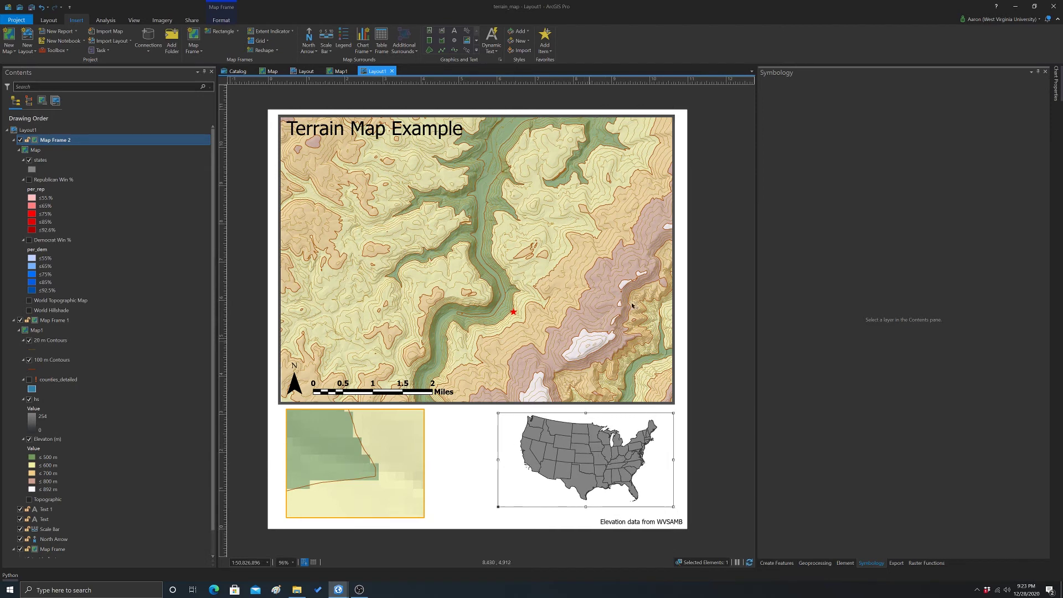
drag(586, 458, 587, 460)
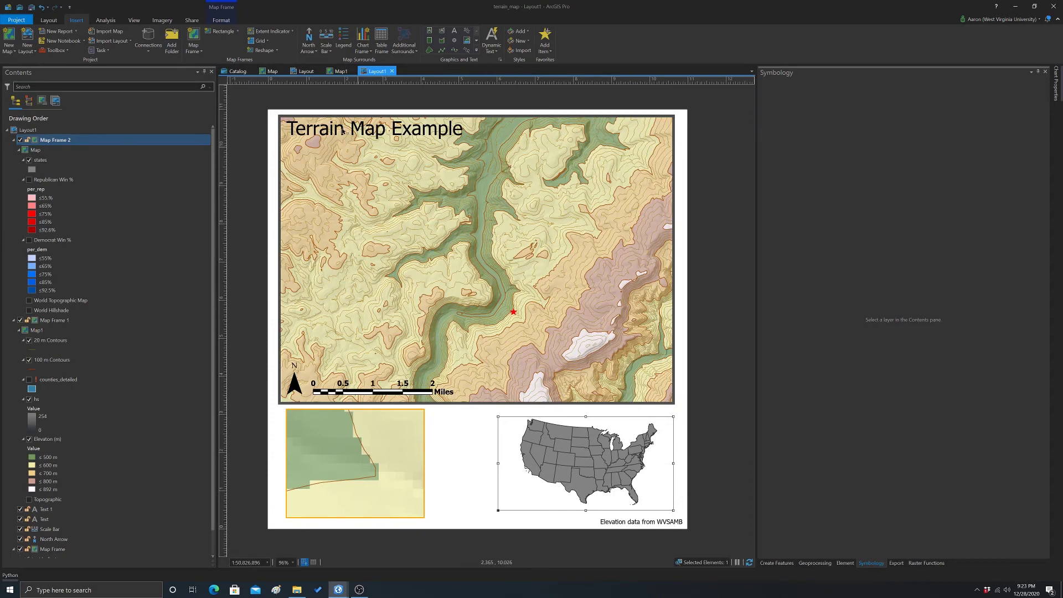
click(280, 32)
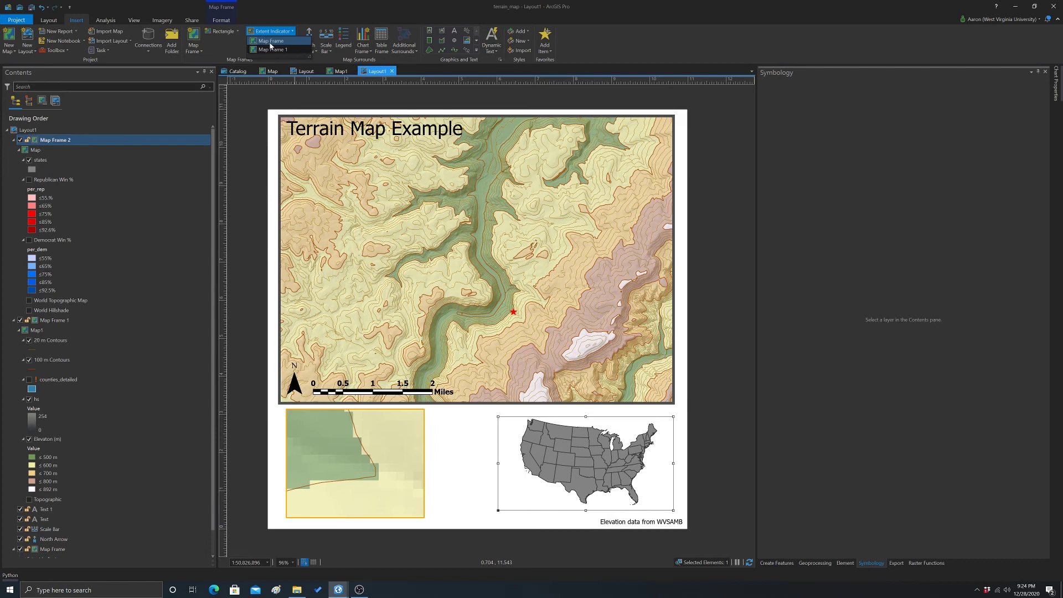
click(270, 43)
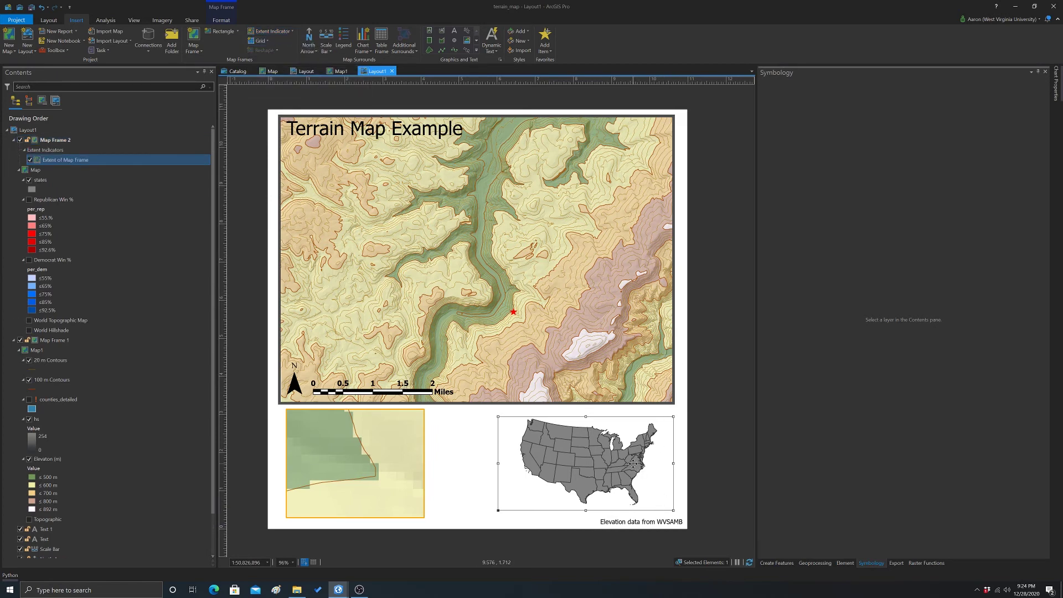
Zoom and pan the US locator map so the contiguous US fills it at about 1:49,679,865.
right_click(615, 456)
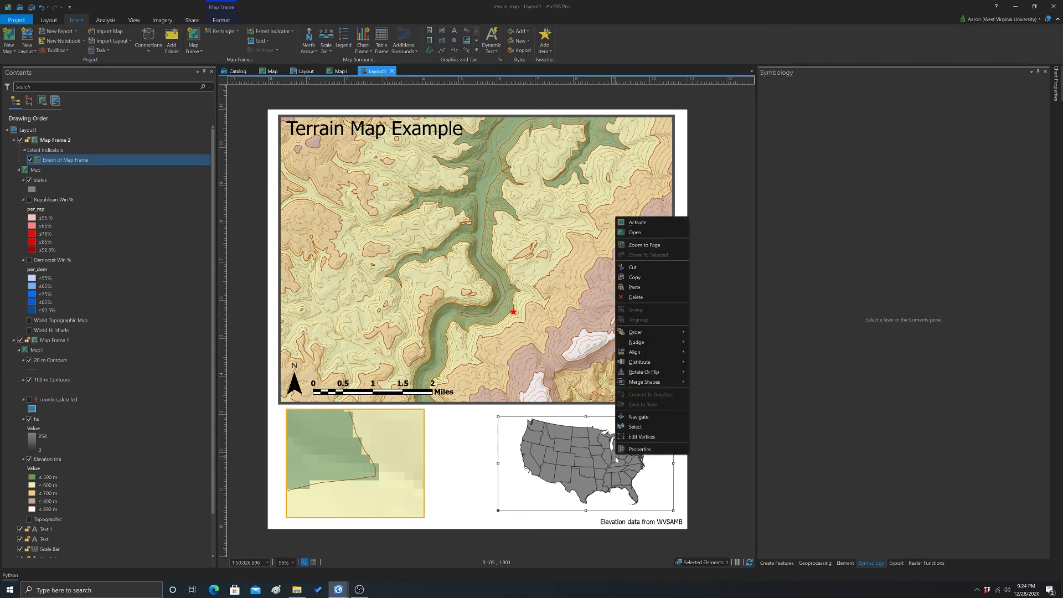
click(634, 222)
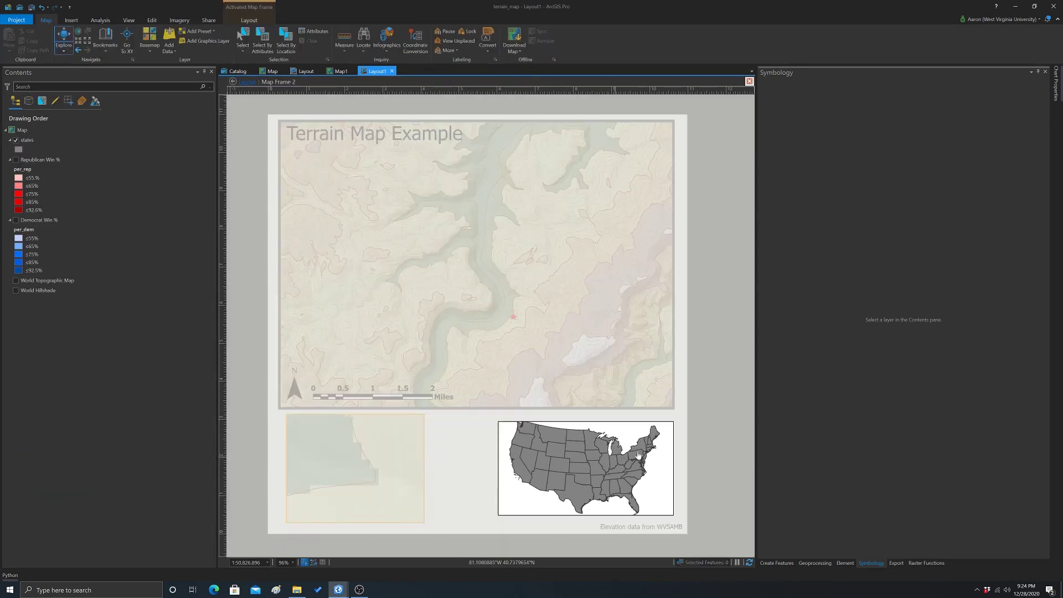
scroll(638, 457, up, 5)
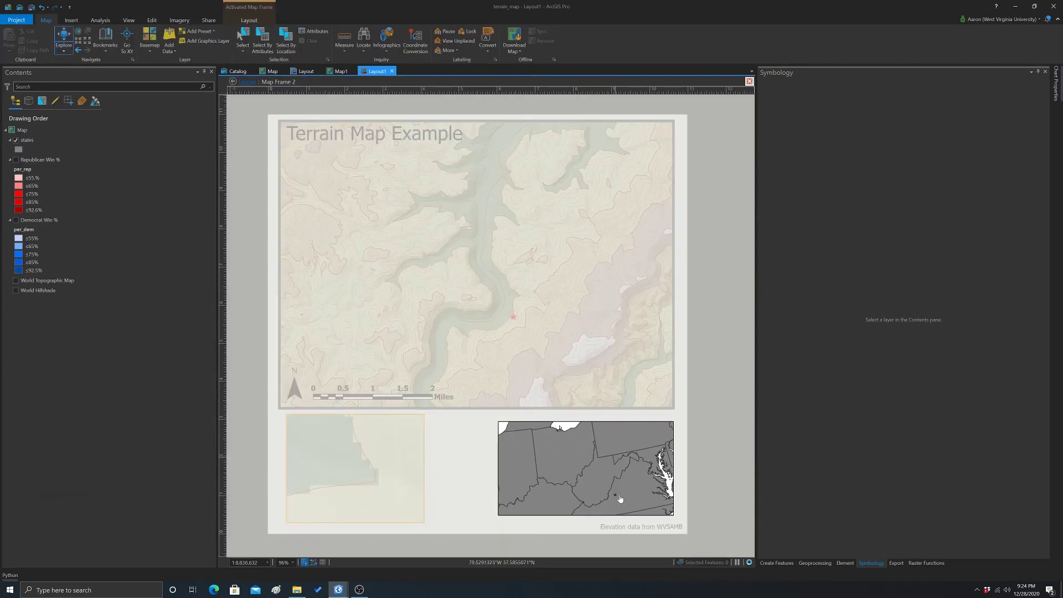
scroll(615, 445, up, 4)
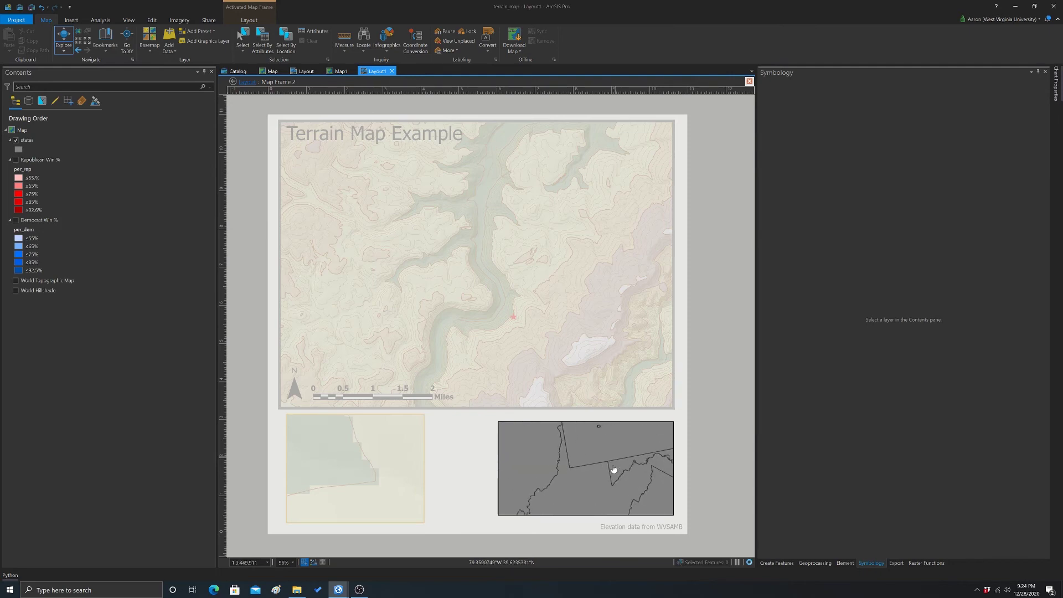
scroll(607, 485, up, 4)
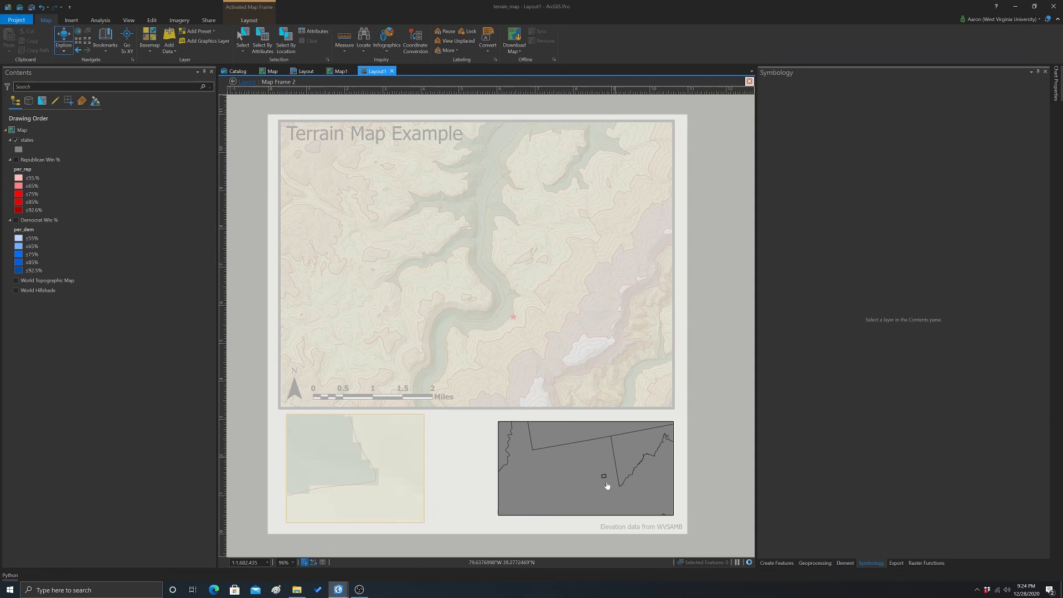
scroll(608, 463, down, 8)
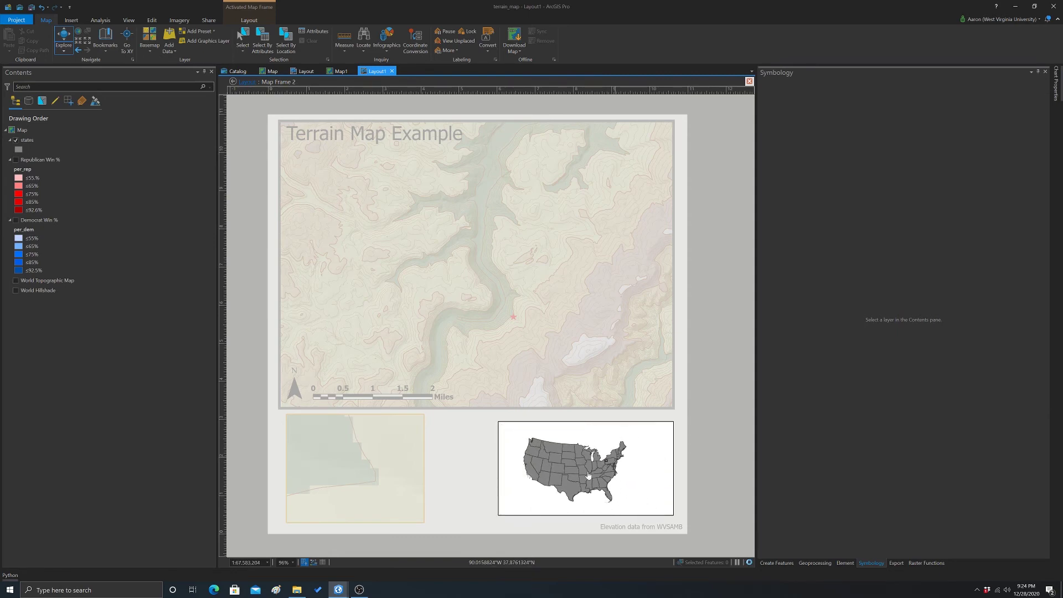
scroll(584, 464, down, 1)
scroll(585, 467, up, 1)
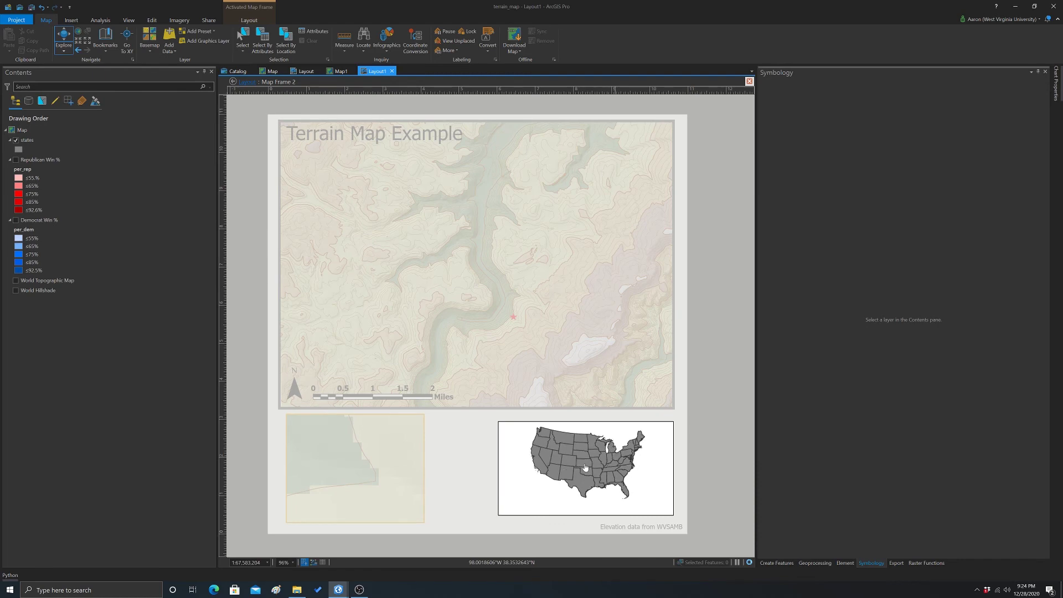
drag(583, 467, 582, 471)
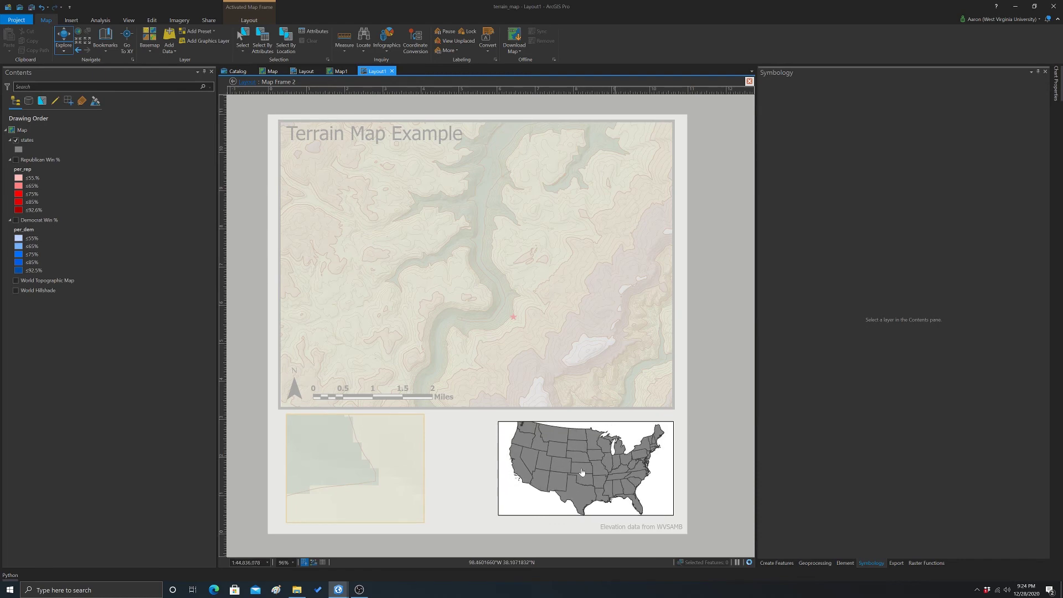
scroll(582, 468, down, 1)
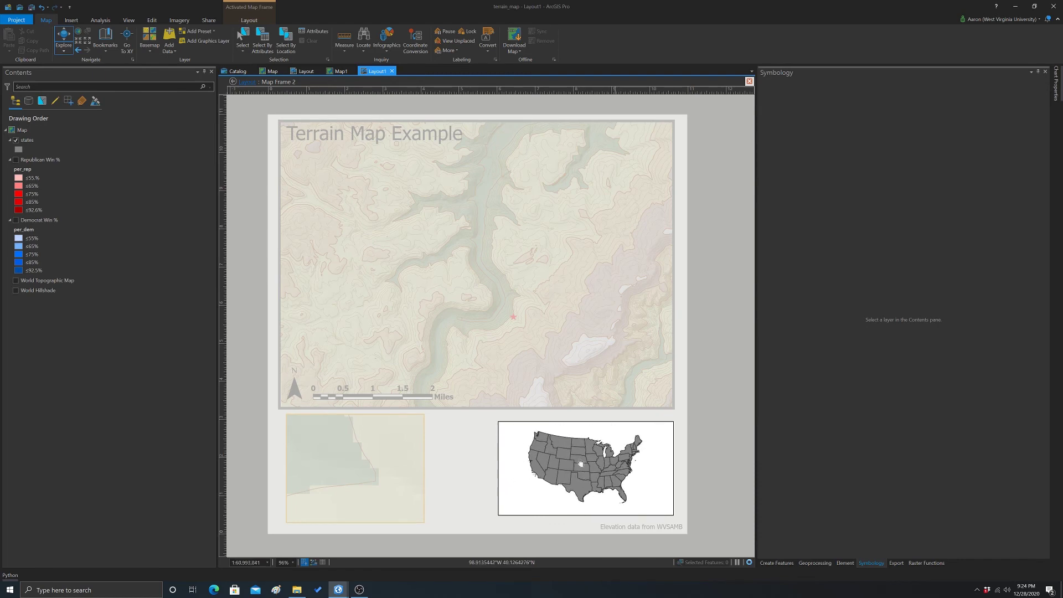
scroll(581, 468, up, 1)
drag(581, 468, 575, 462)
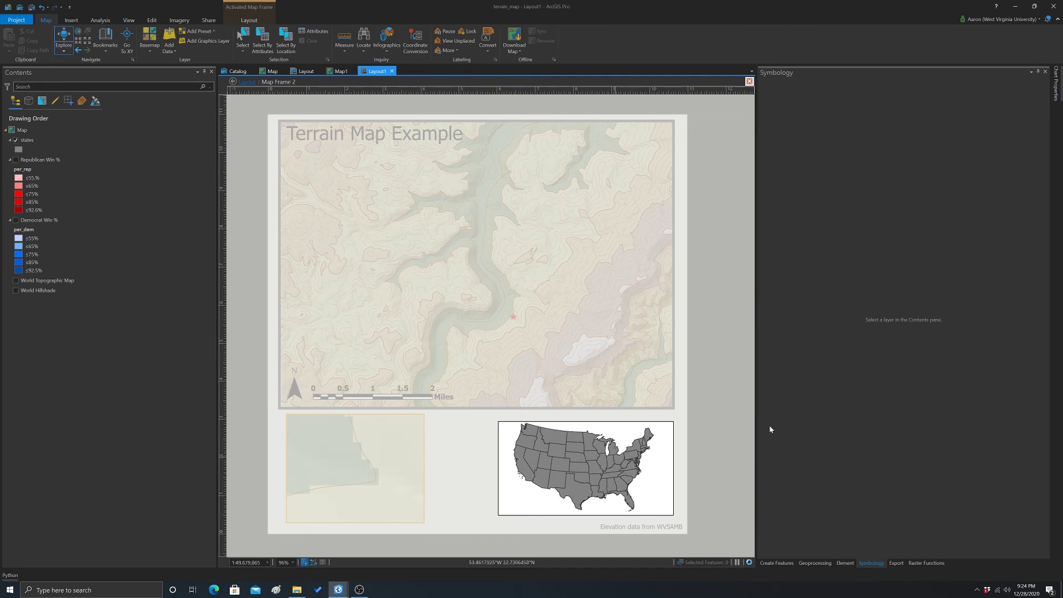
click(749, 82)
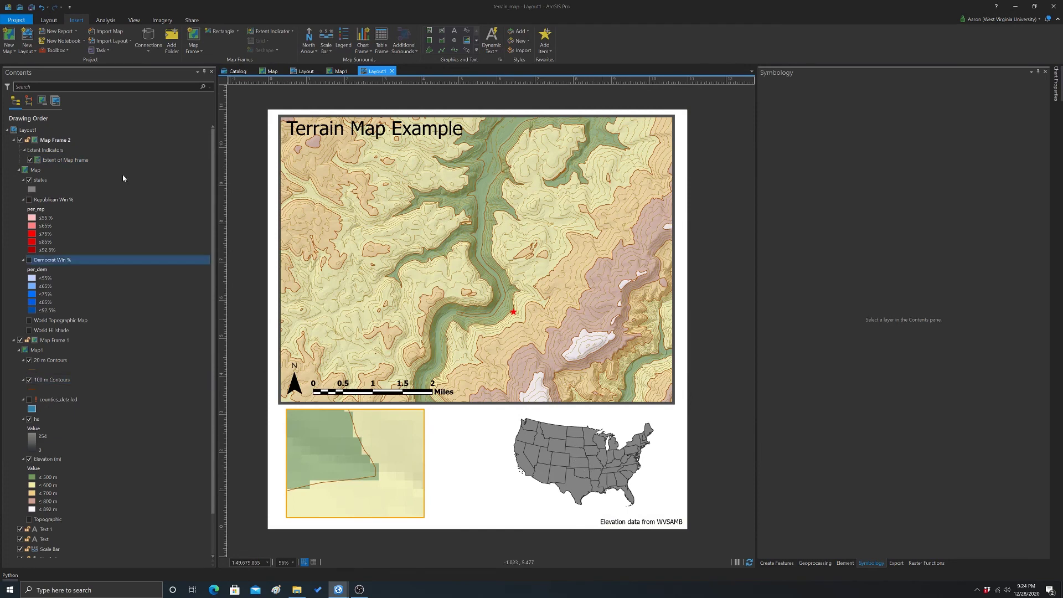
Collapse the locator's Extent of Map Frame indicator to a red point marker.
click(50, 161)
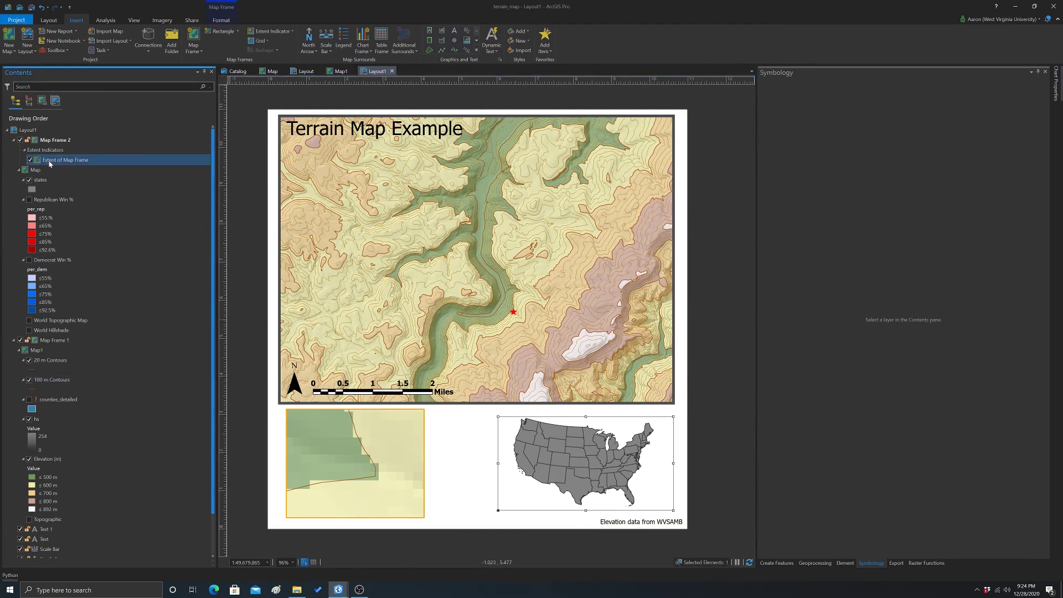
double_click(50, 161)
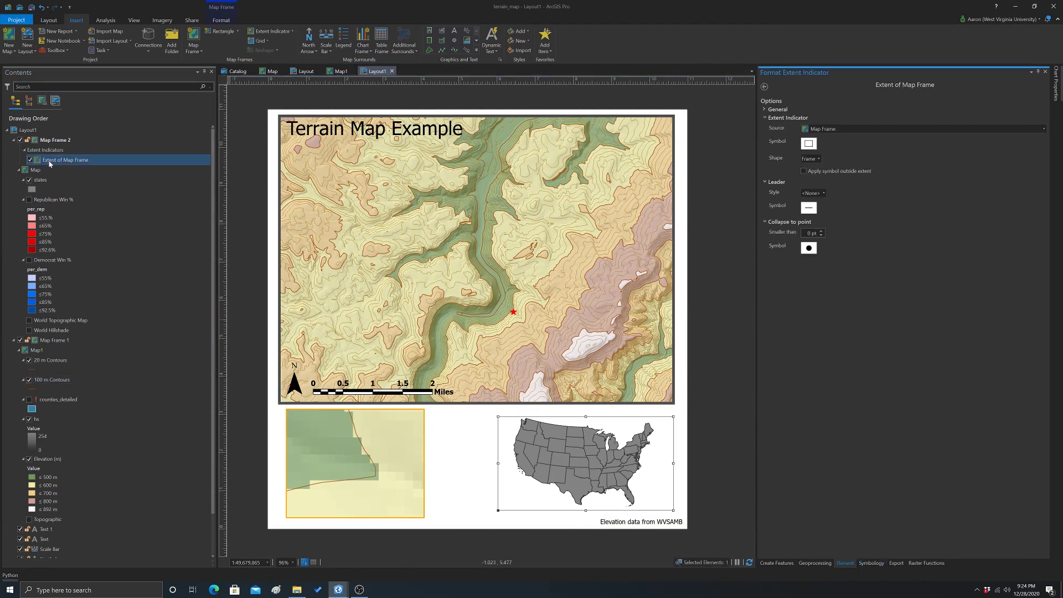
click(823, 232)
click(809, 251)
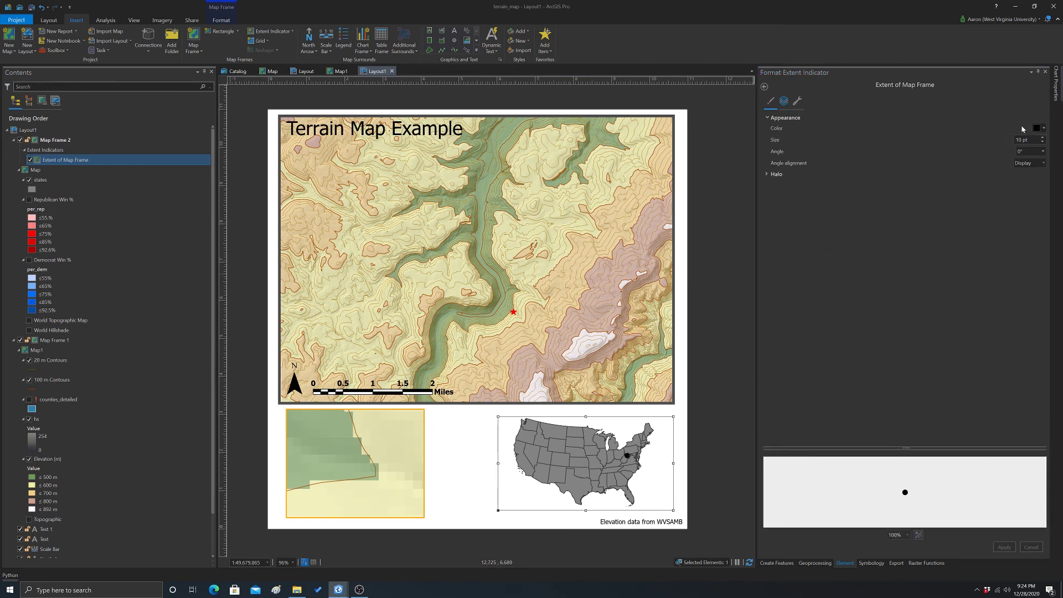
click(1037, 128)
click(973, 177)
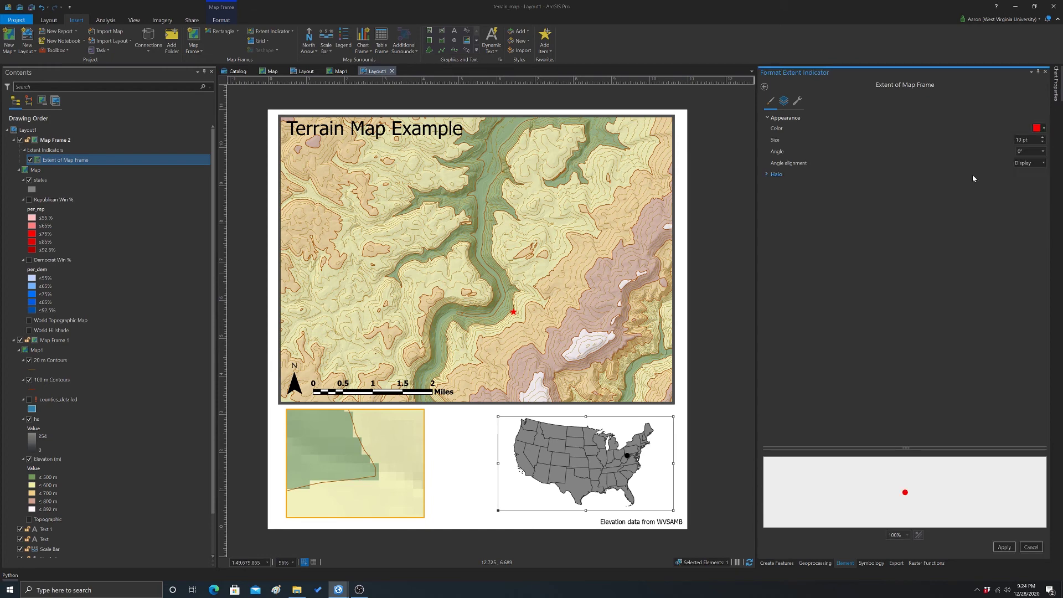
Change the marker to a 16 pt star and apply it.
click(784, 103)
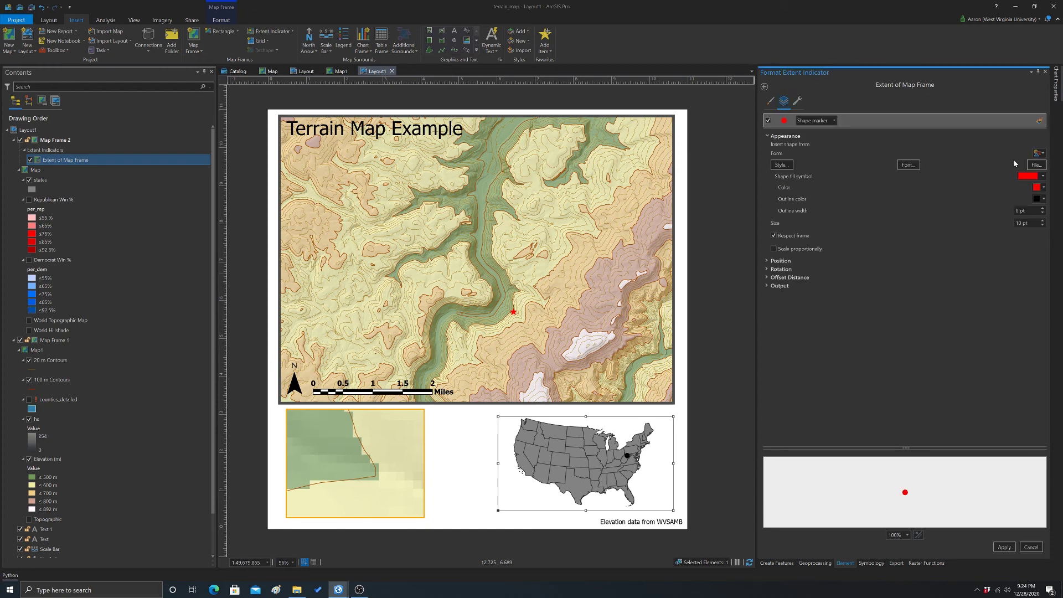
click(1039, 152)
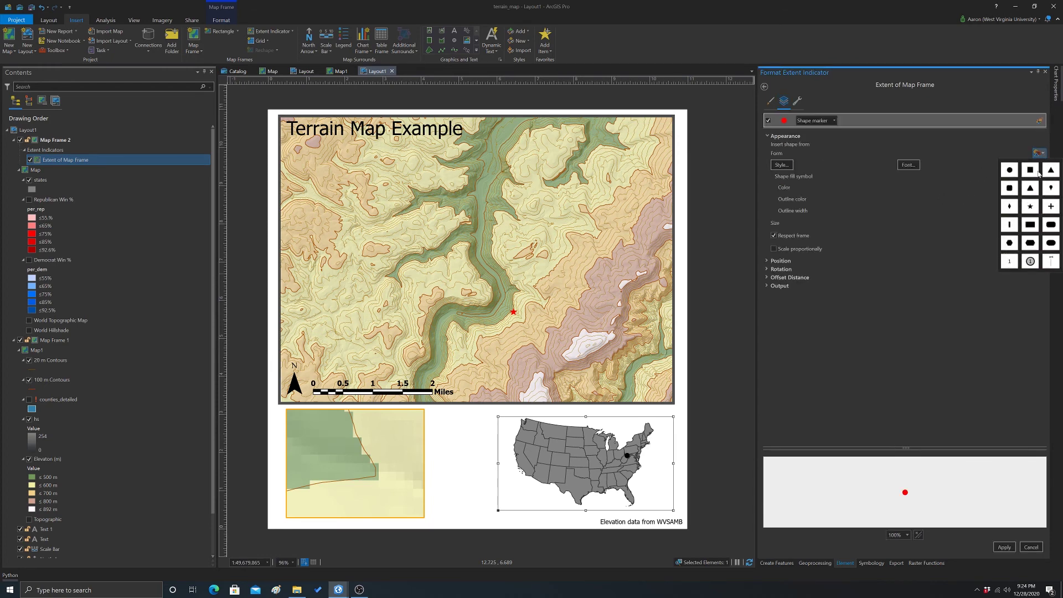
click(1031, 207)
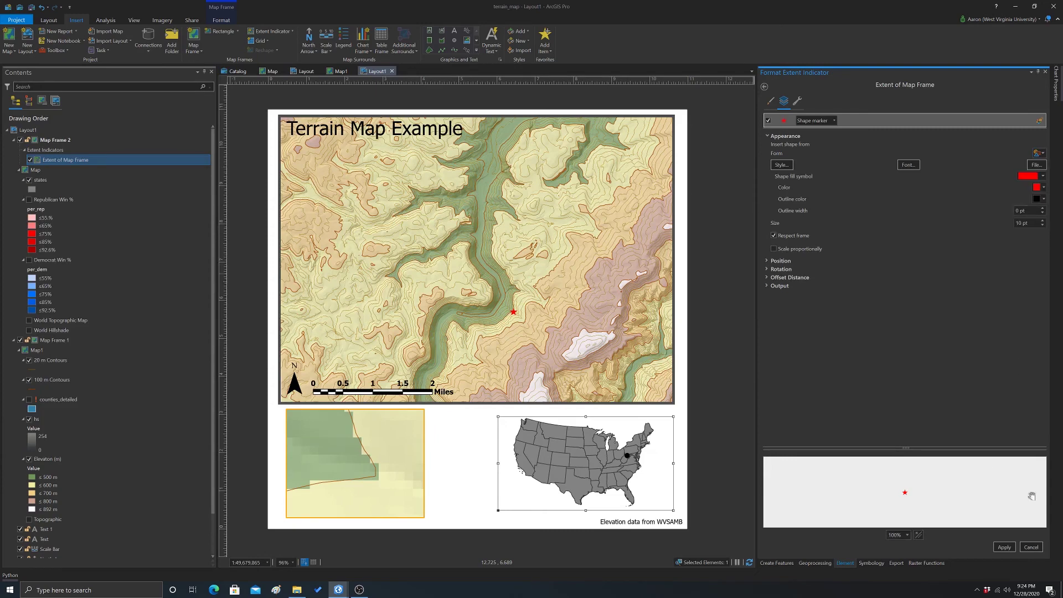
click(1042, 220)
click(1043, 220)
click(1005, 548)
click(746, 404)
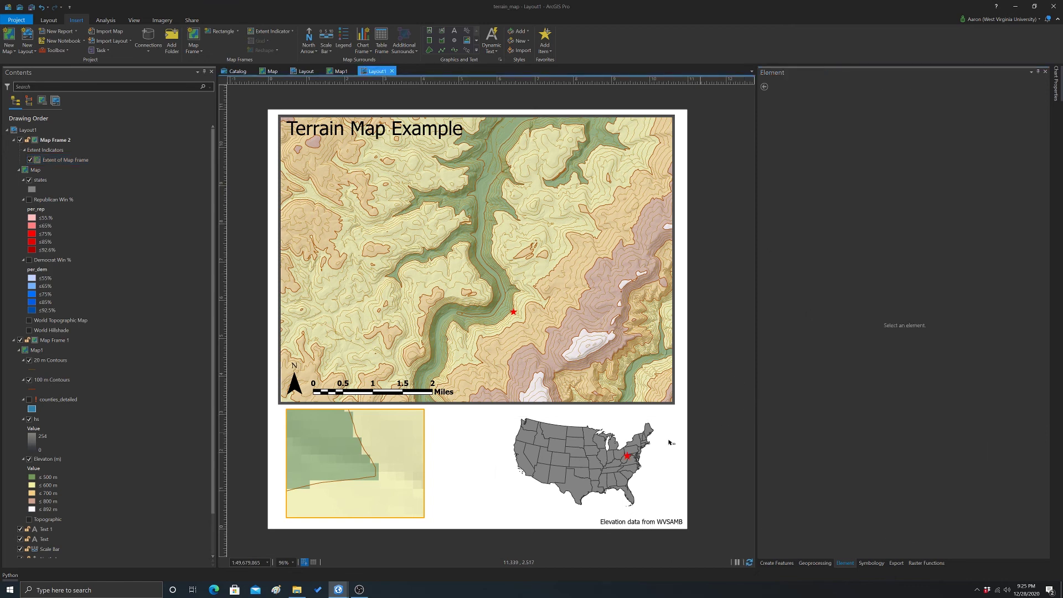
Zoom the inset out to about 1:21,203 and centre it on the orange high ground.
right_click(324, 457)
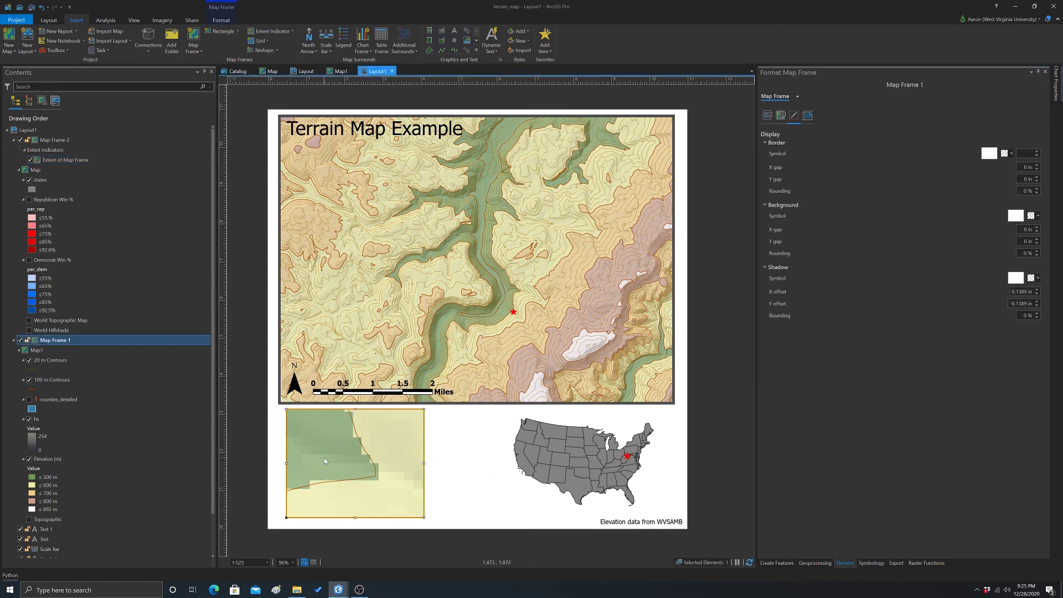
click(345, 223)
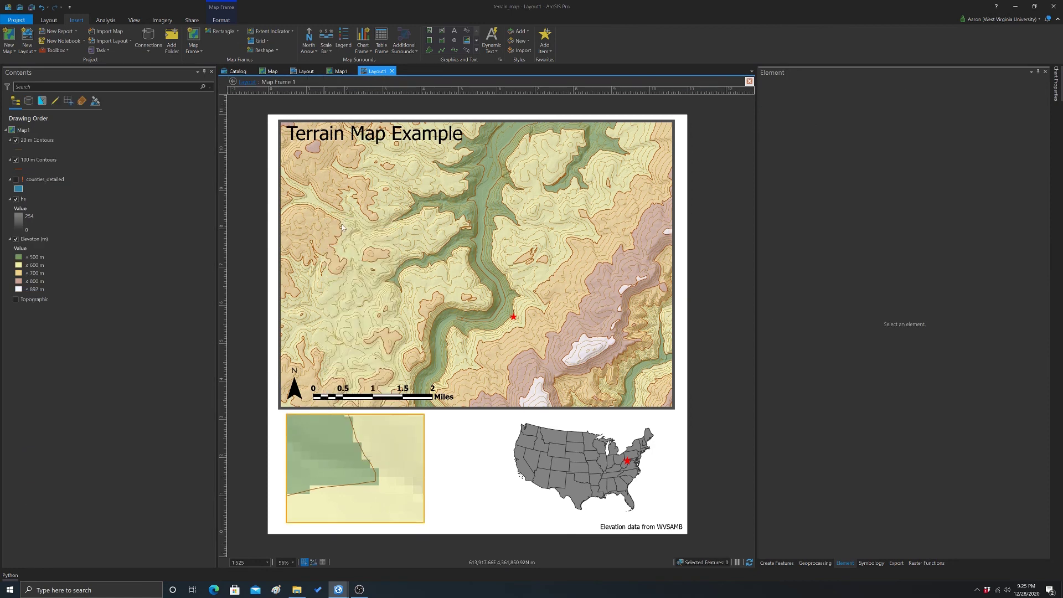
scroll(350, 475, down, 5)
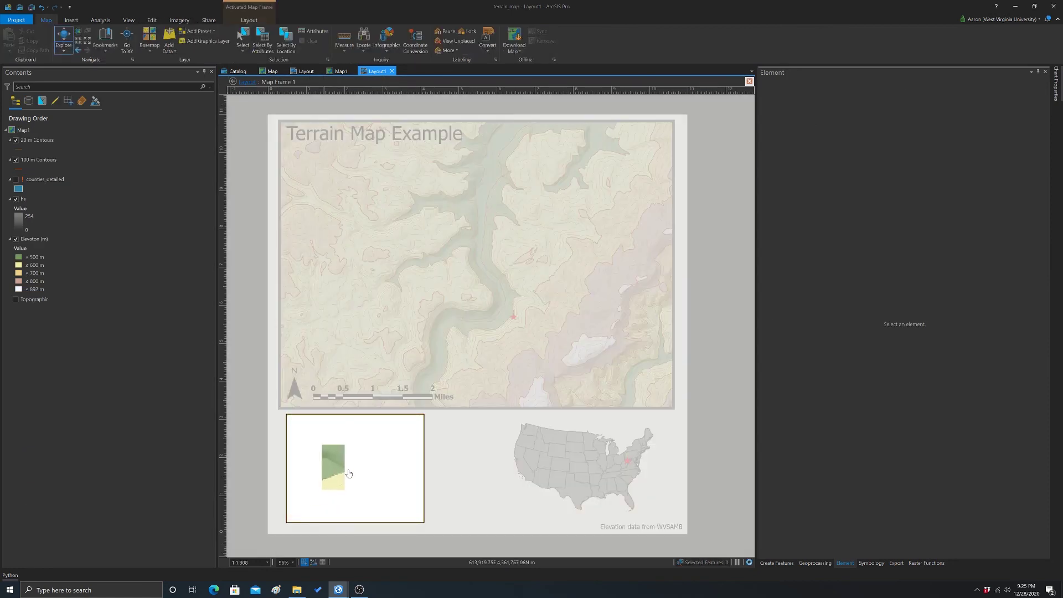
scroll(364, 481, down, 2)
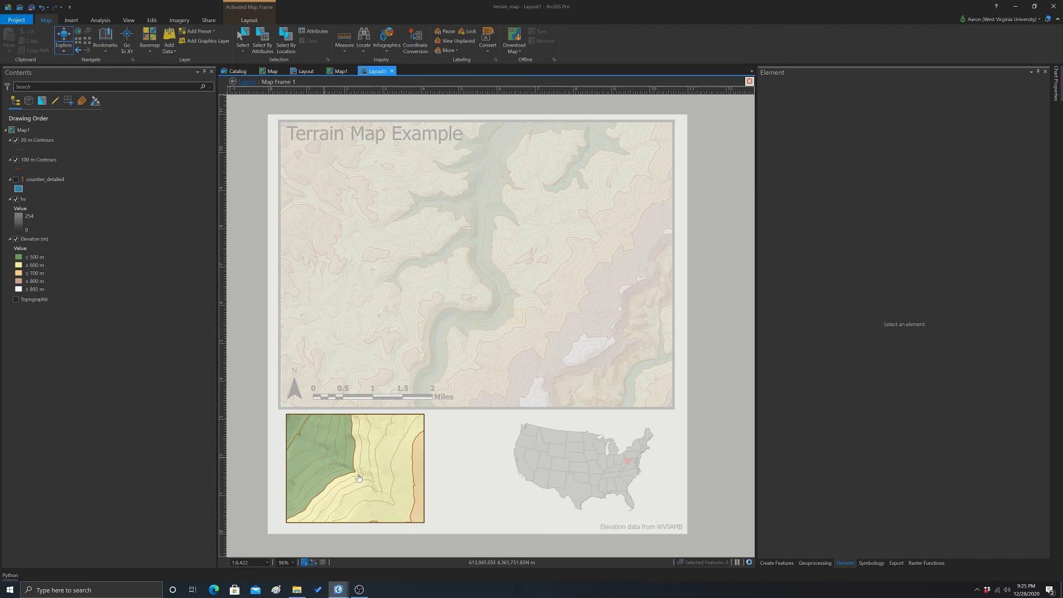
scroll(348, 474, down, 2)
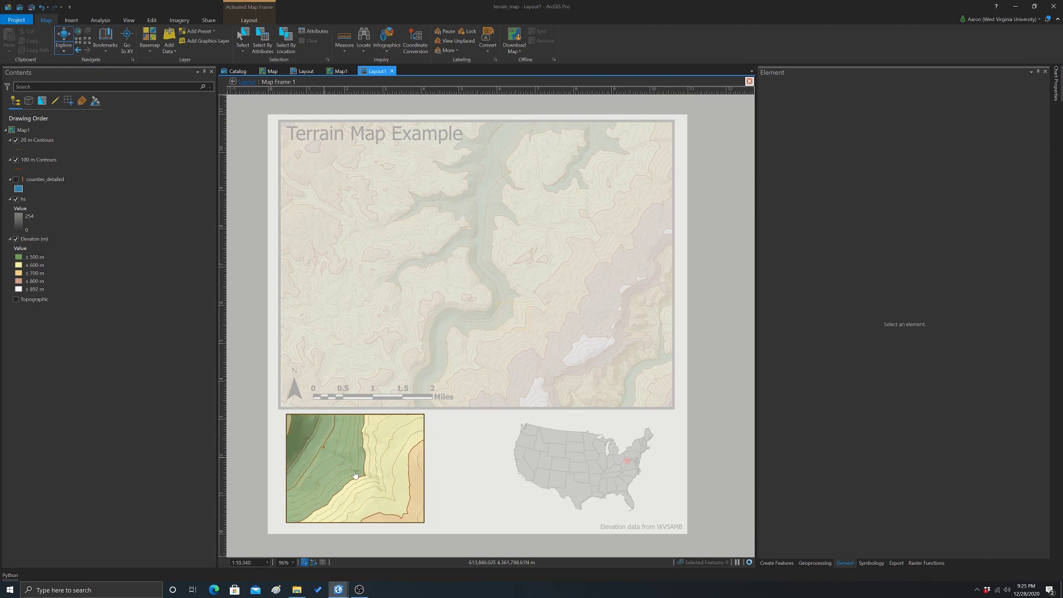
scroll(321, 469, down, 1)
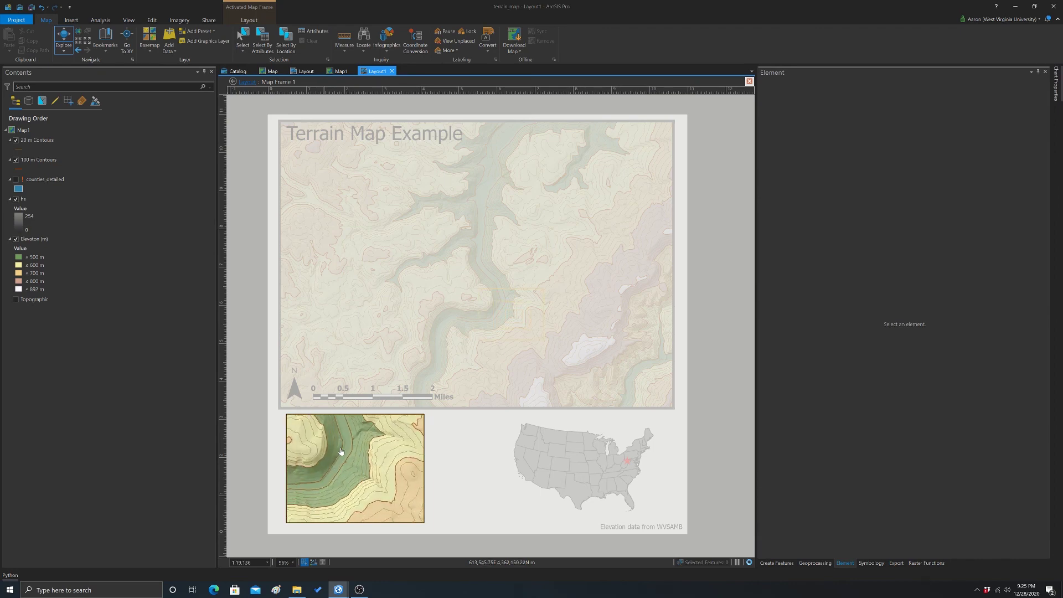
drag(350, 444, 350, 503)
drag(399, 443, 367, 463)
scroll(370, 447, up, 1)
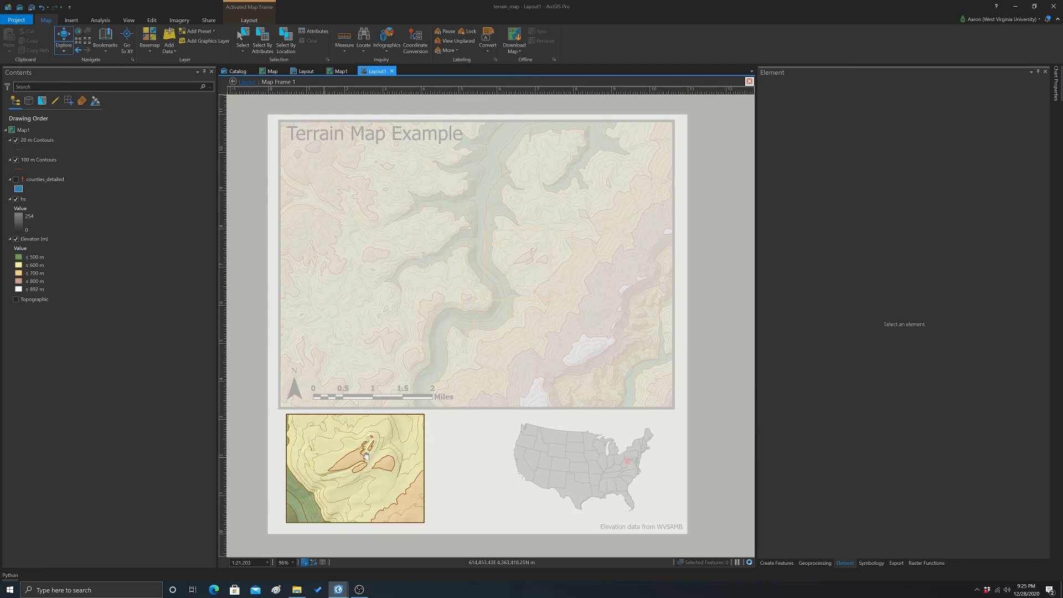
click(749, 81)
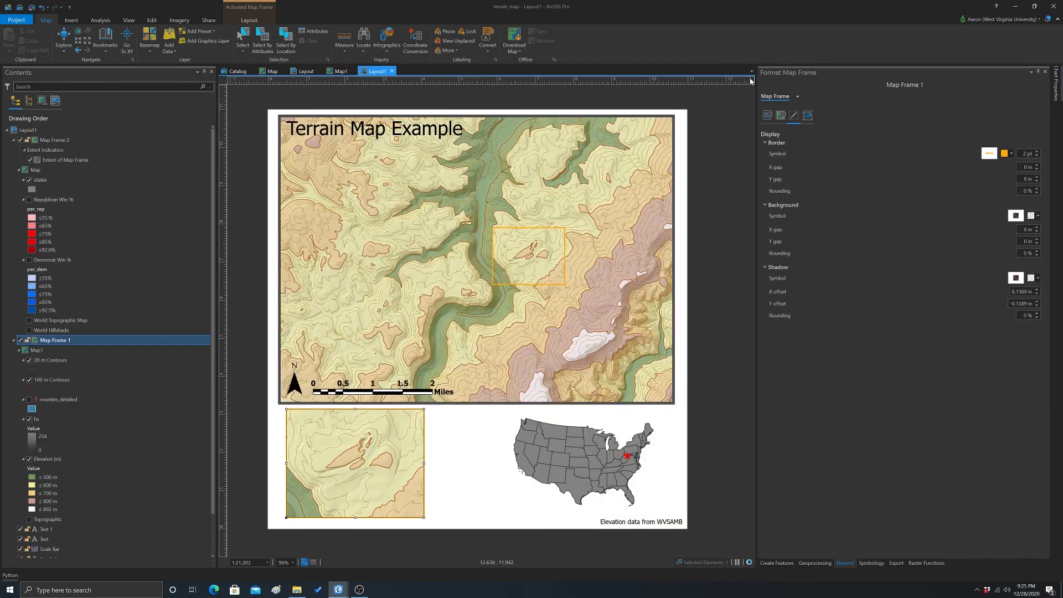
click(700, 391)
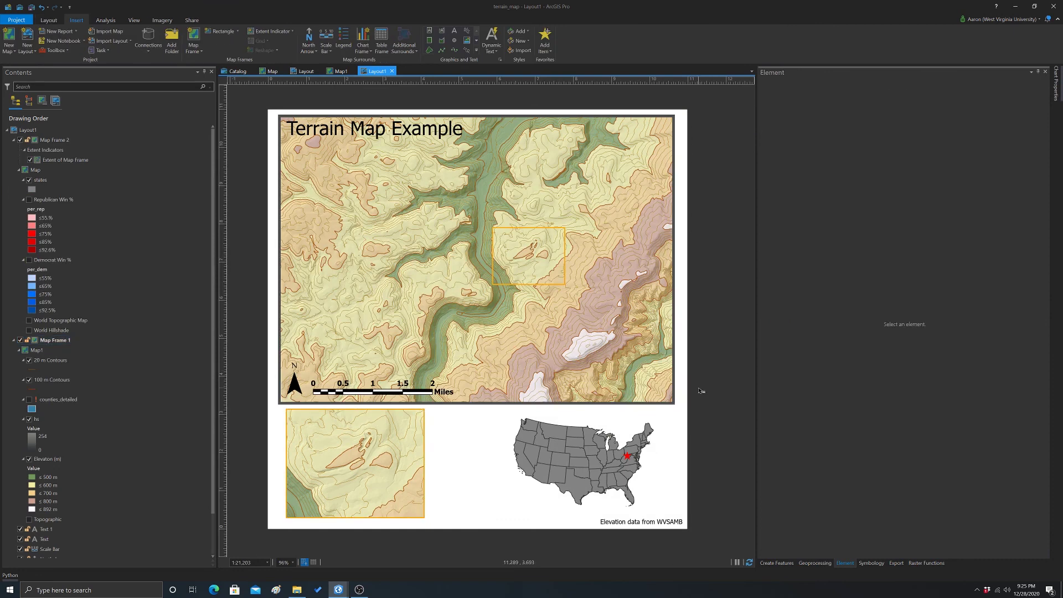